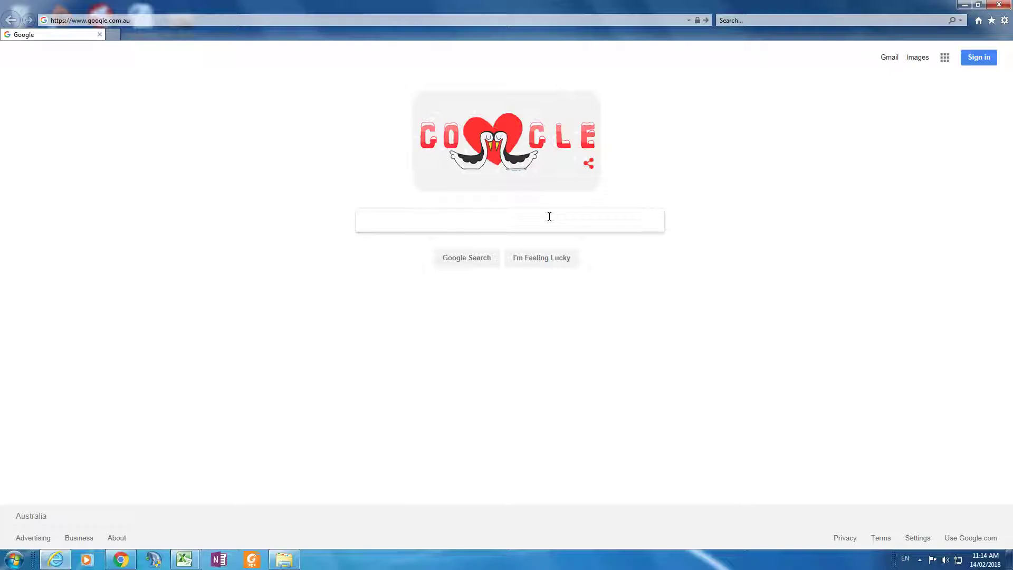
# - Search the web for "unsw chemical inventory management" and open the UNSW safety site's Jaggaer: Chemical Inventory Management result
pyautogui.write('un')
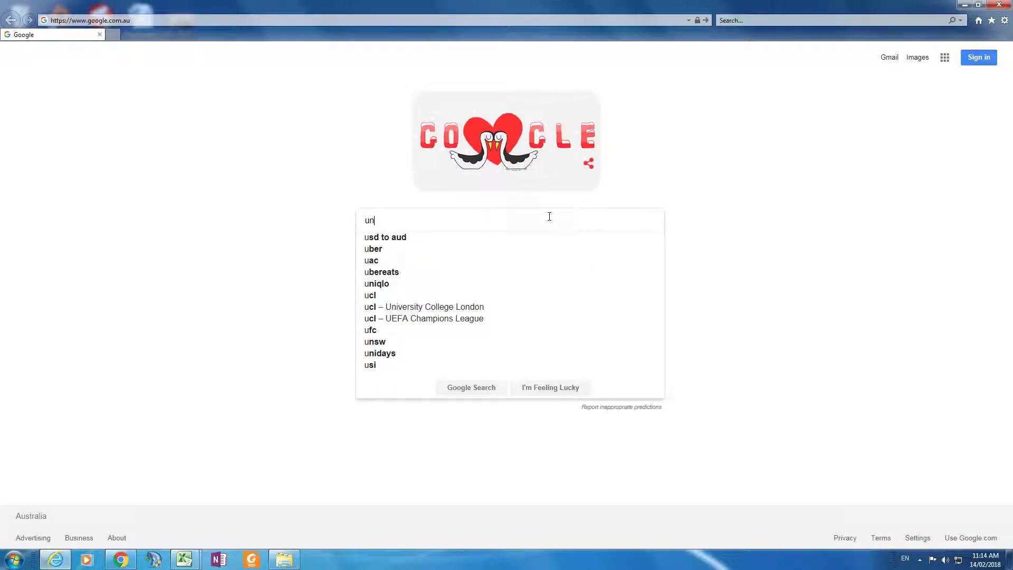
pyautogui.write('sw chem')
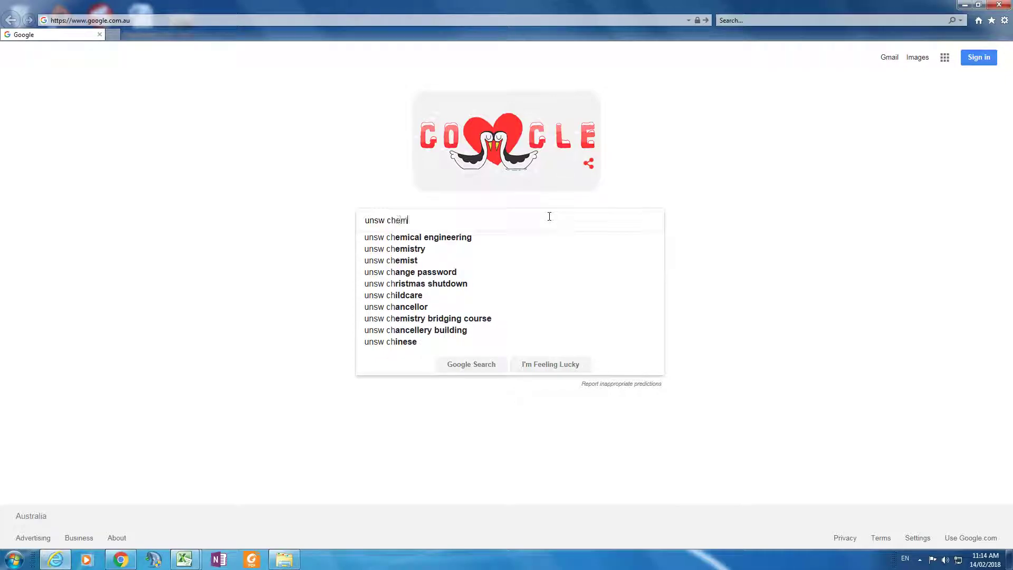
pyautogui.write('ical invent')
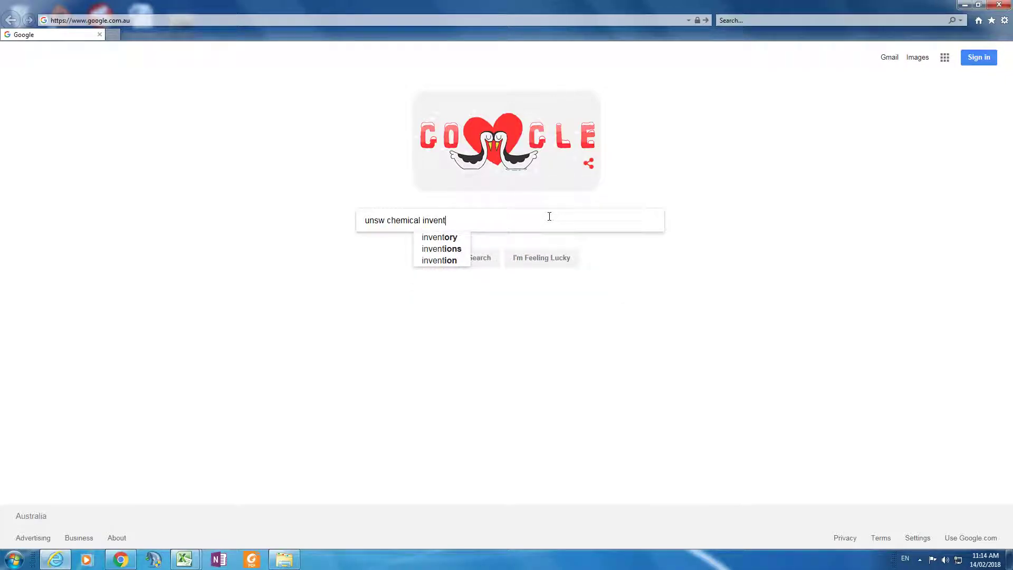
pyautogui.write('ory managem')
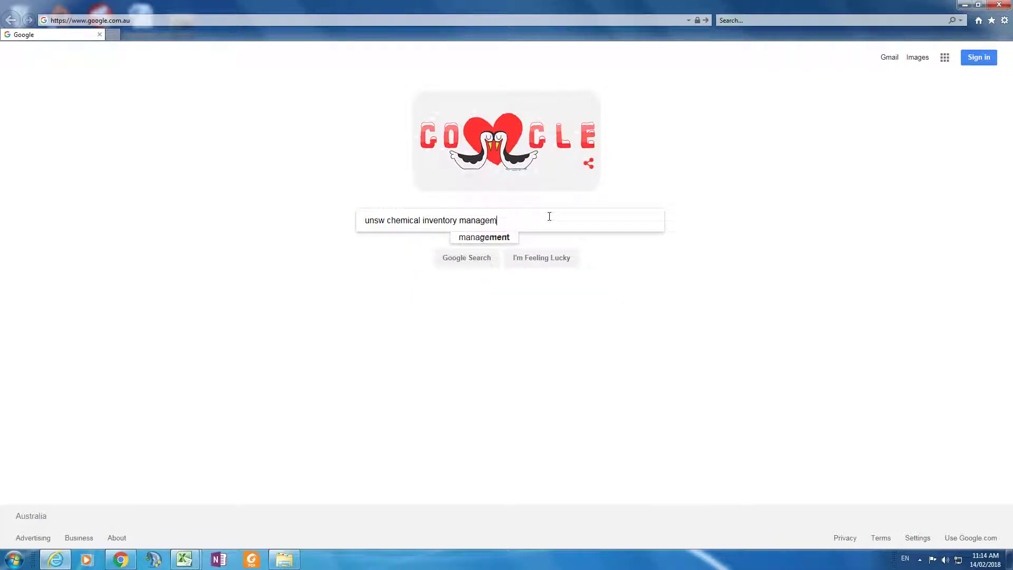
pyautogui.write('ent')
pyautogui.press('Return')
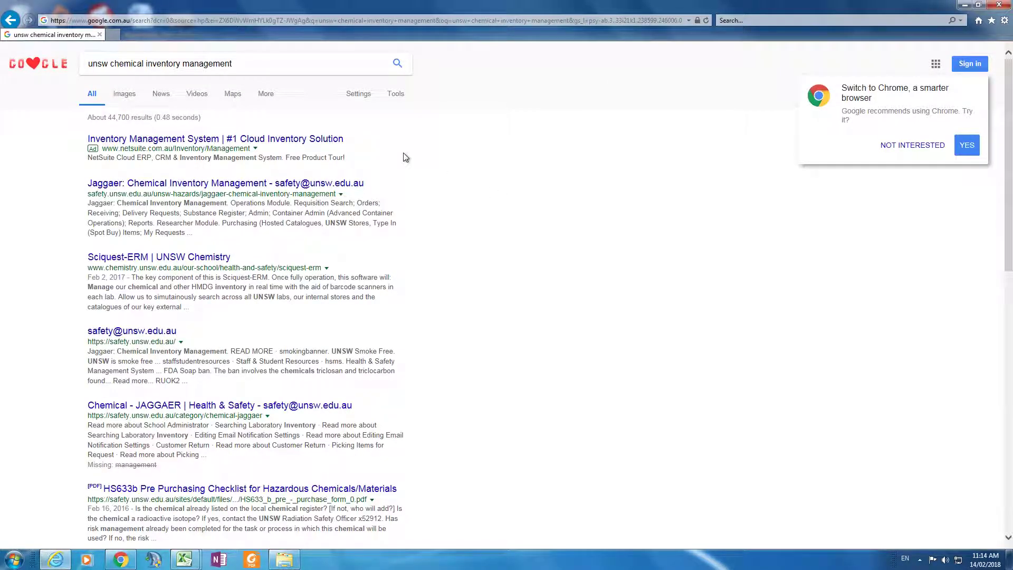
pyautogui.click(250, 185)
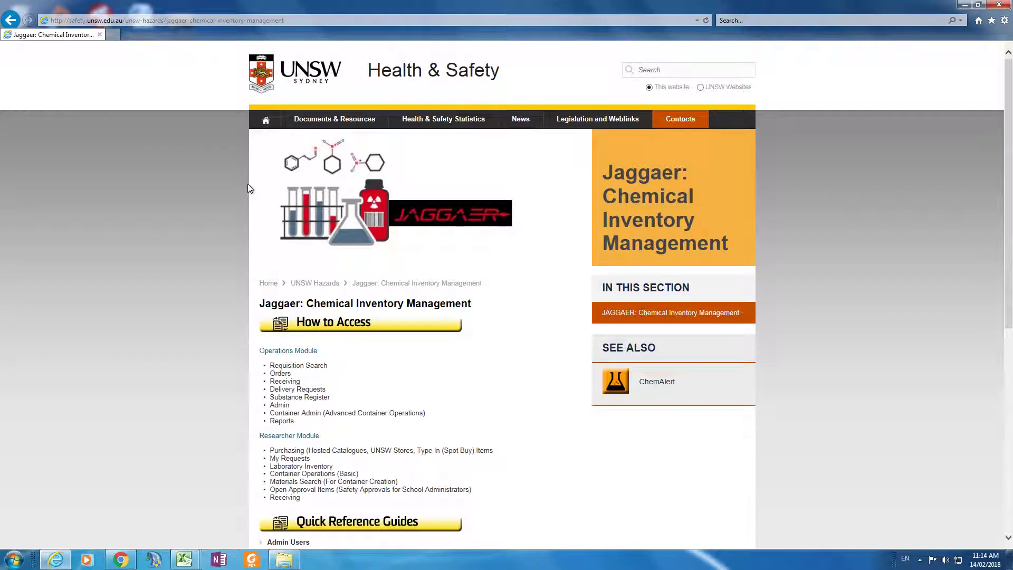
# - Open the Researcher Module from the How to Access section of the Jaggaer page
pyautogui.scroll(-3, 138, 210)
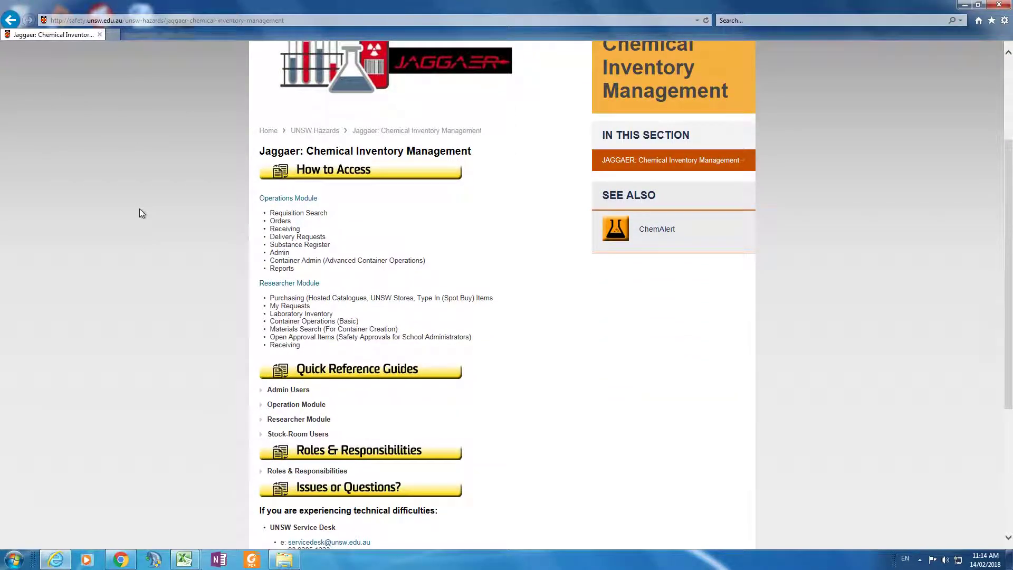
pyautogui.scroll(2, 139, 213)
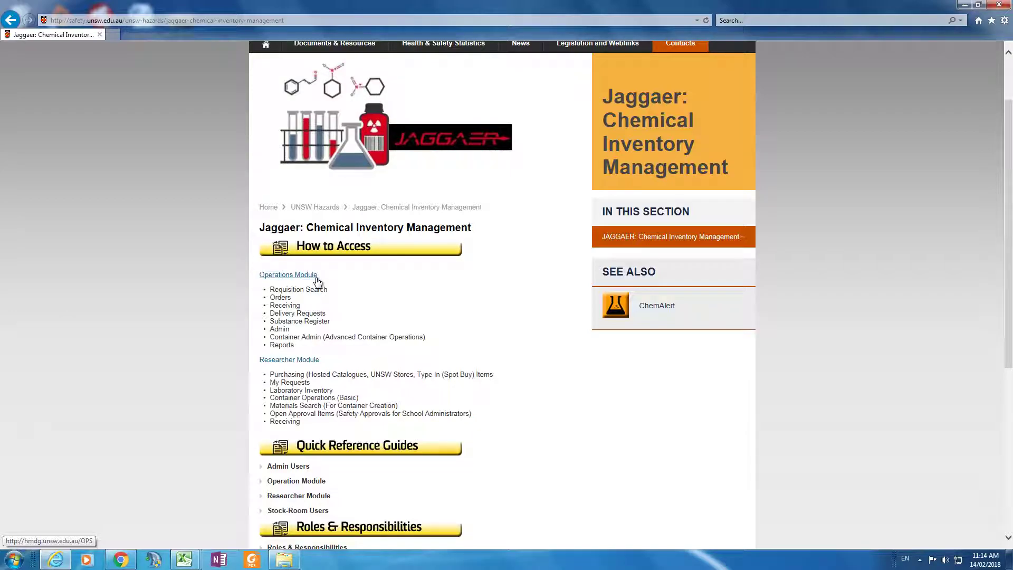
pyautogui.click(299, 364)
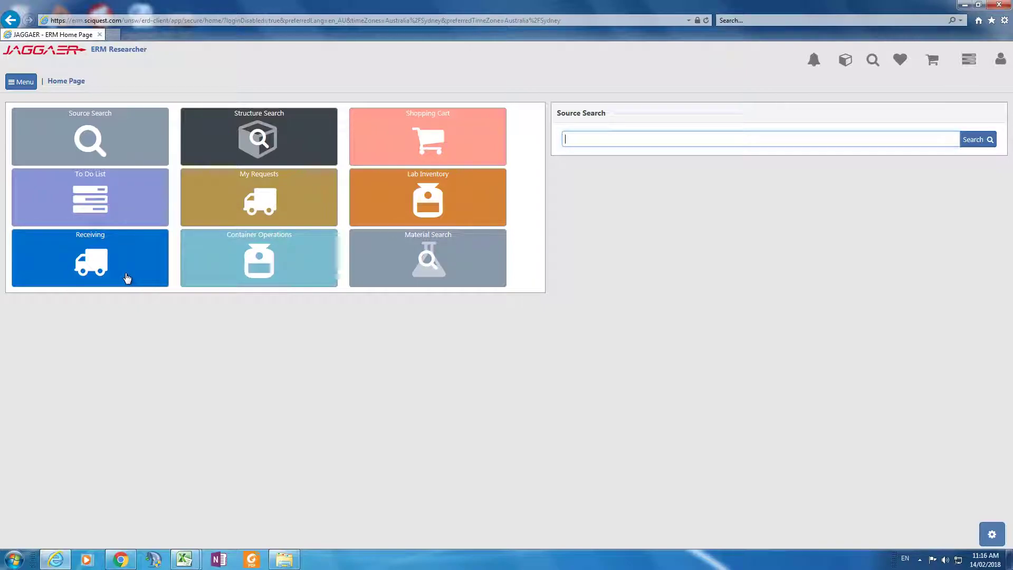
# - Open Container Operations and check which Deliver To locations are available for the transfer
pyautogui.click(250, 268)
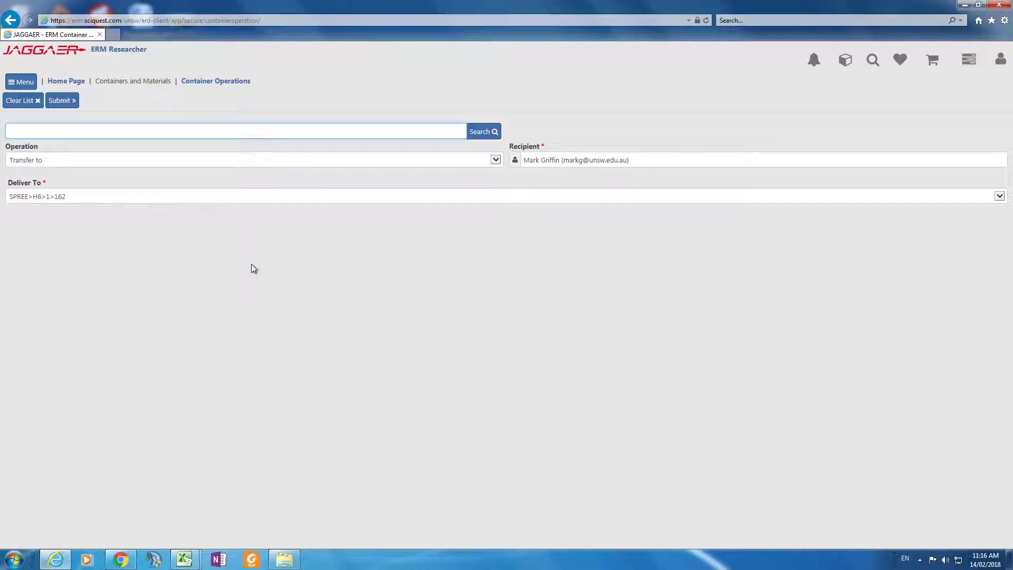
pyautogui.click(223, 198)
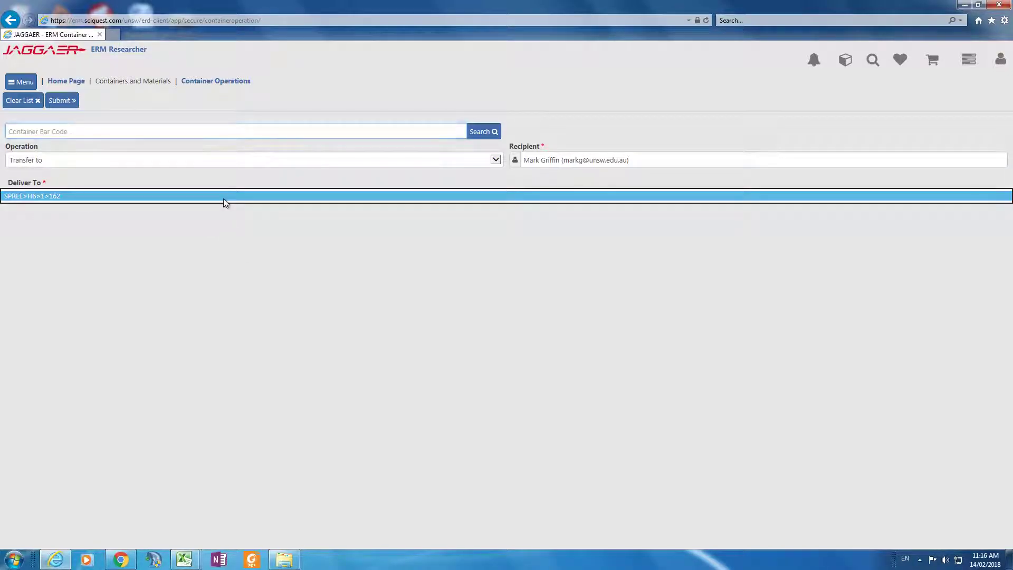
pyautogui.click(222, 195)
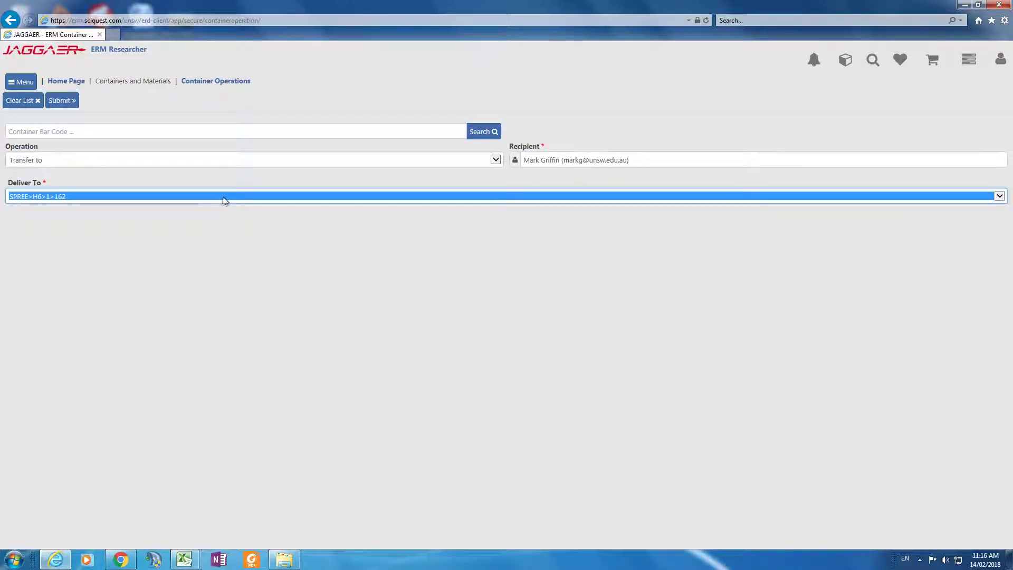
pyautogui.click(225, 195)
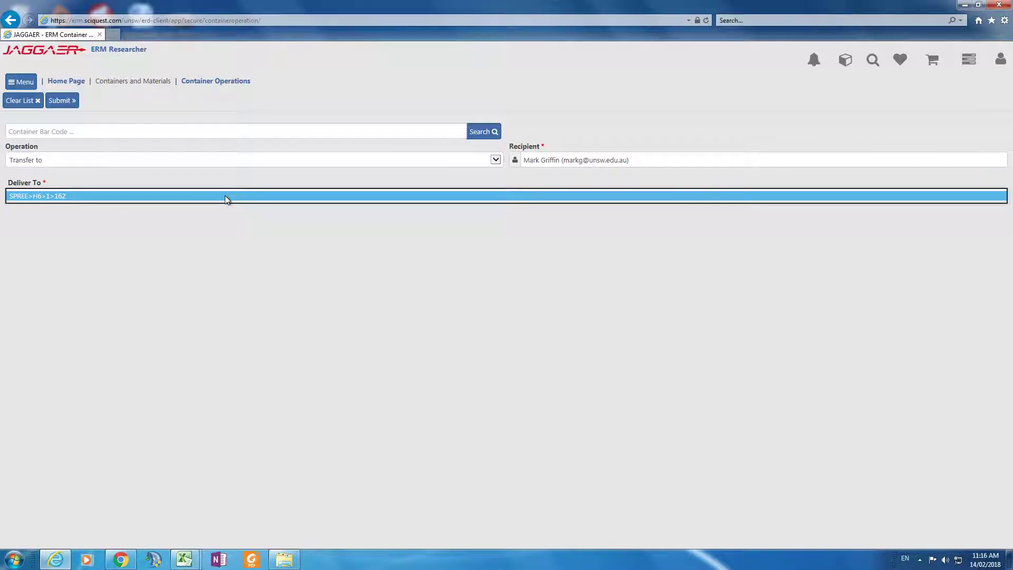
pyautogui.click(93, 198)
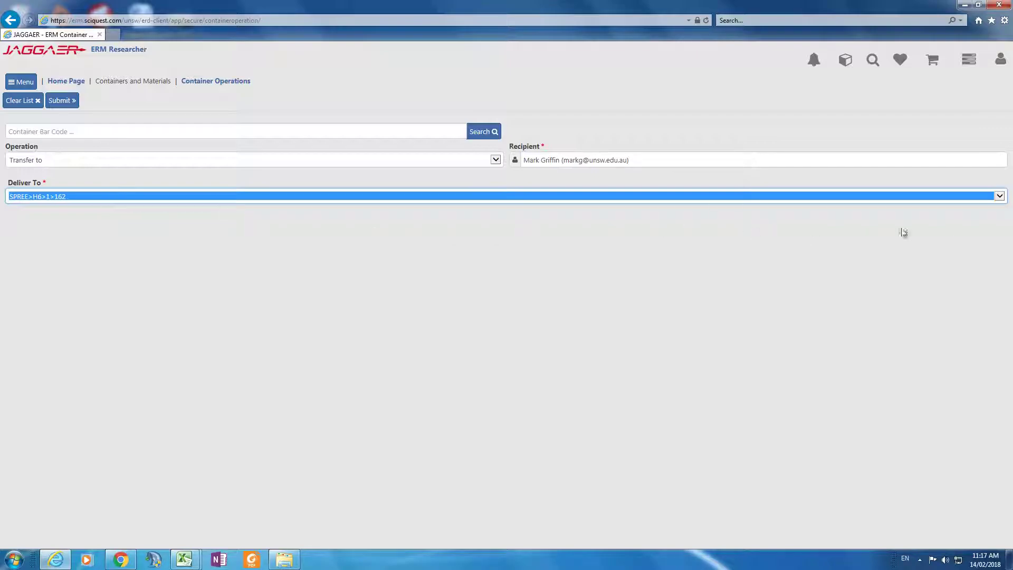
pyautogui.click(1003, 197)
# - Add room 410 on floor 4 of building H6 at the SPREE site and its Gas Cab 1 as alternate delivery locations
pyautogui.click(1001, 60)
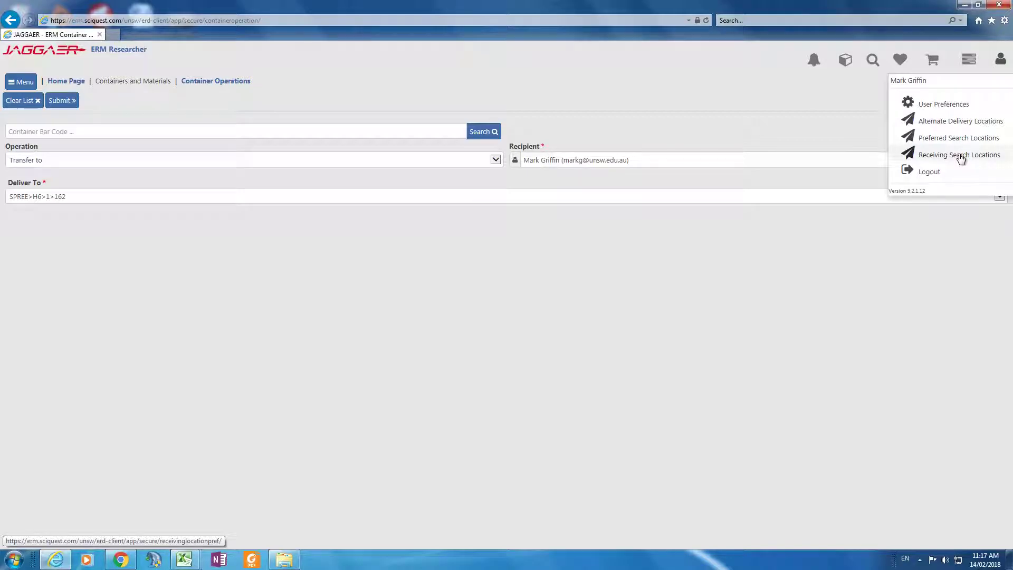
pyautogui.click(968, 123)
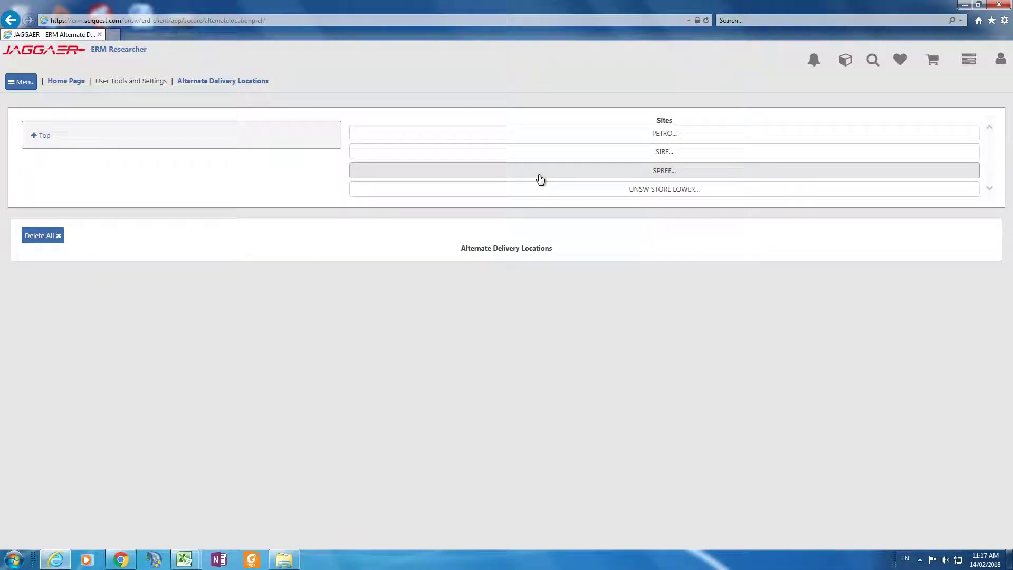
pyautogui.click(635, 177)
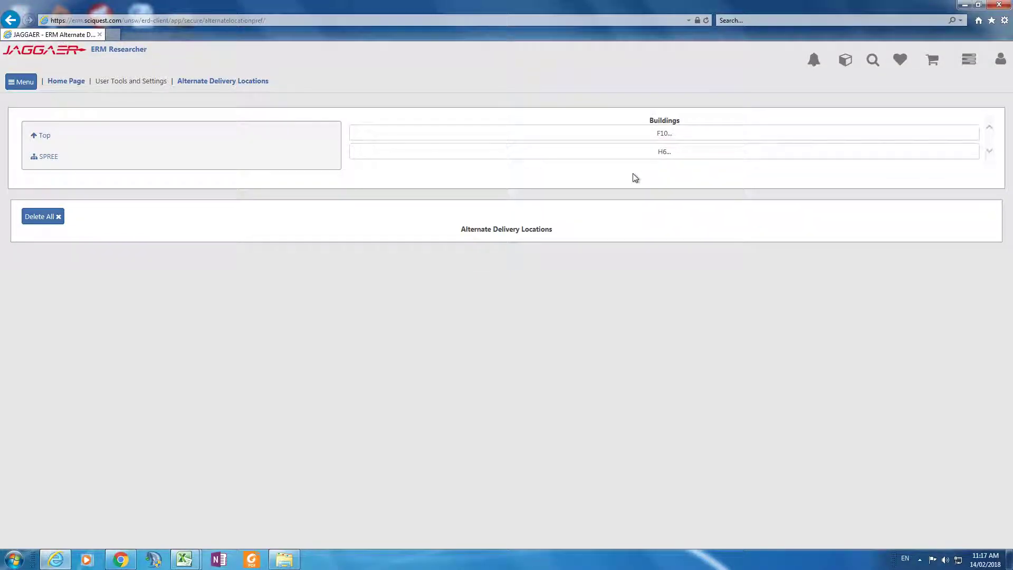
pyautogui.click(666, 153)
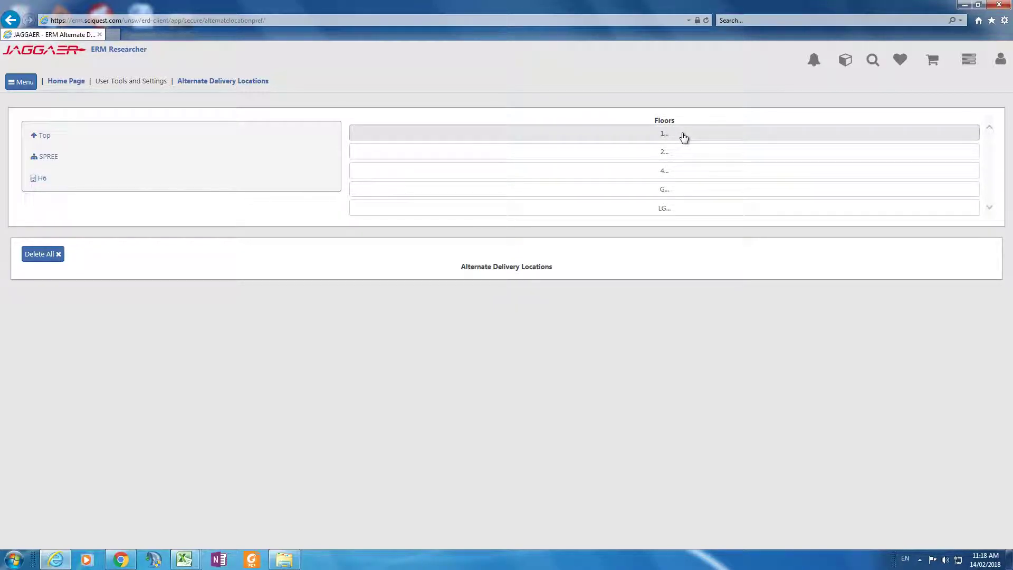
pyautogui.click(671, 175)
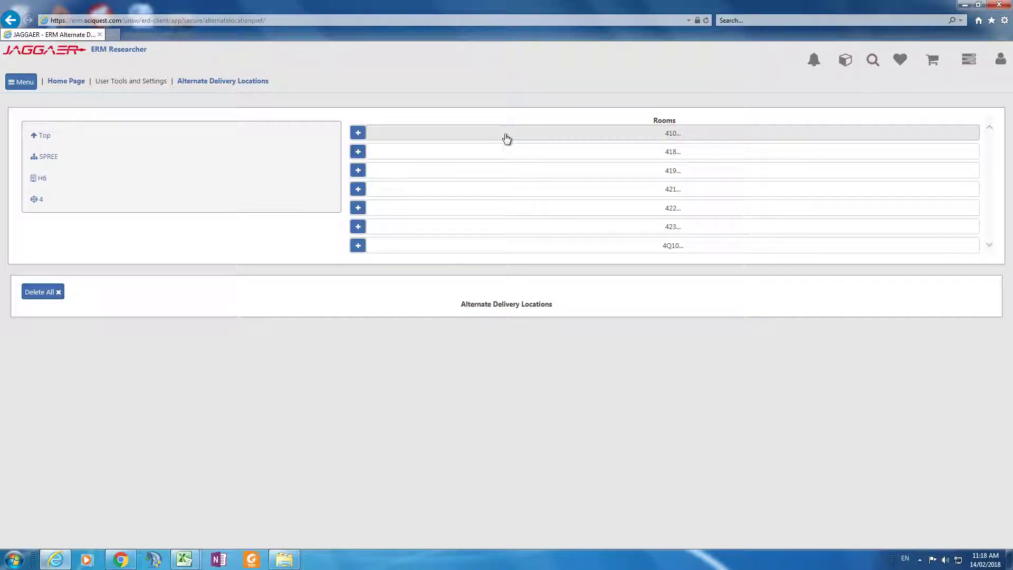
pyautogui.click(361, 136)
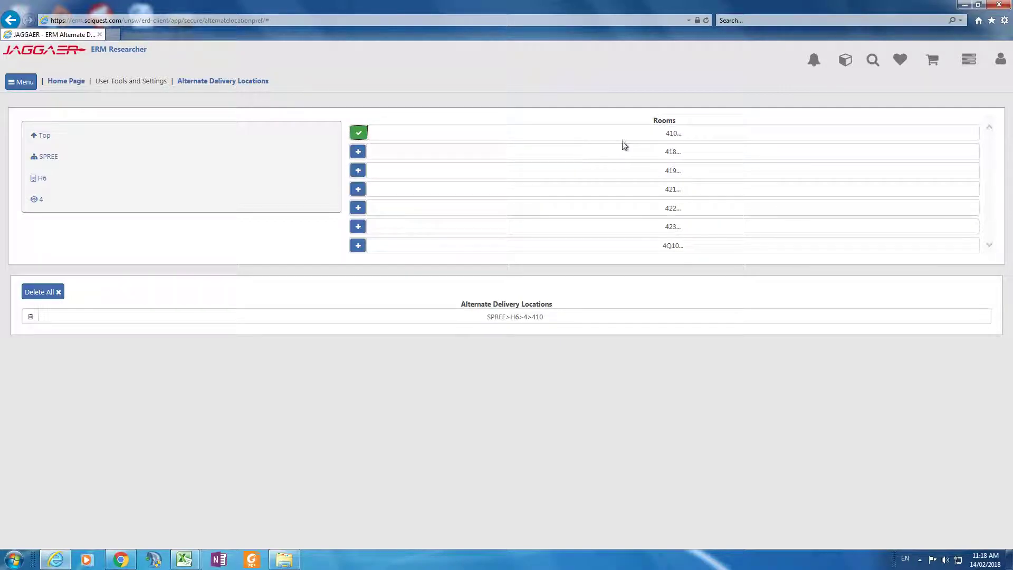
pyautogui.click(667, 135)
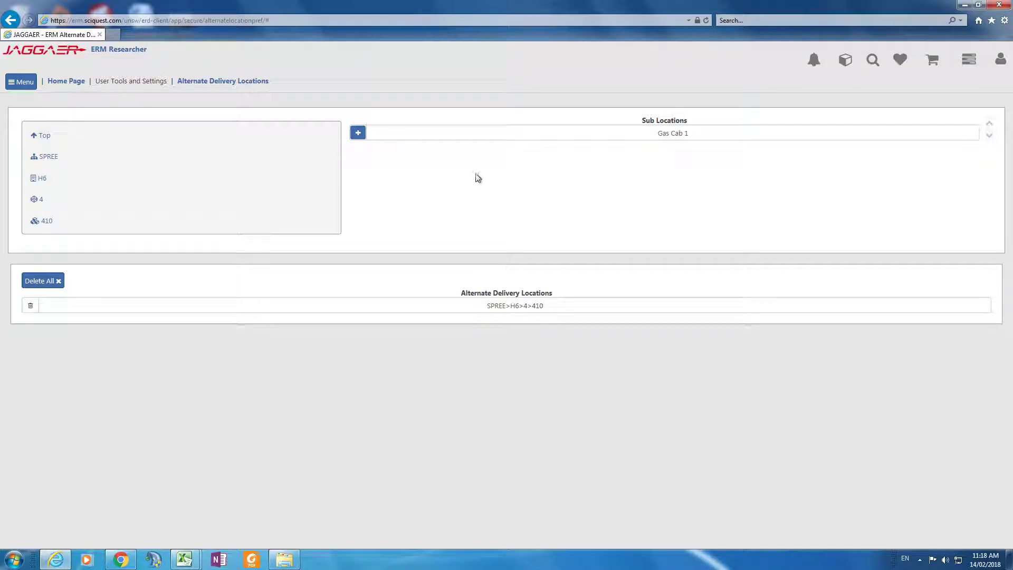
pyautogui.click(359, 134)
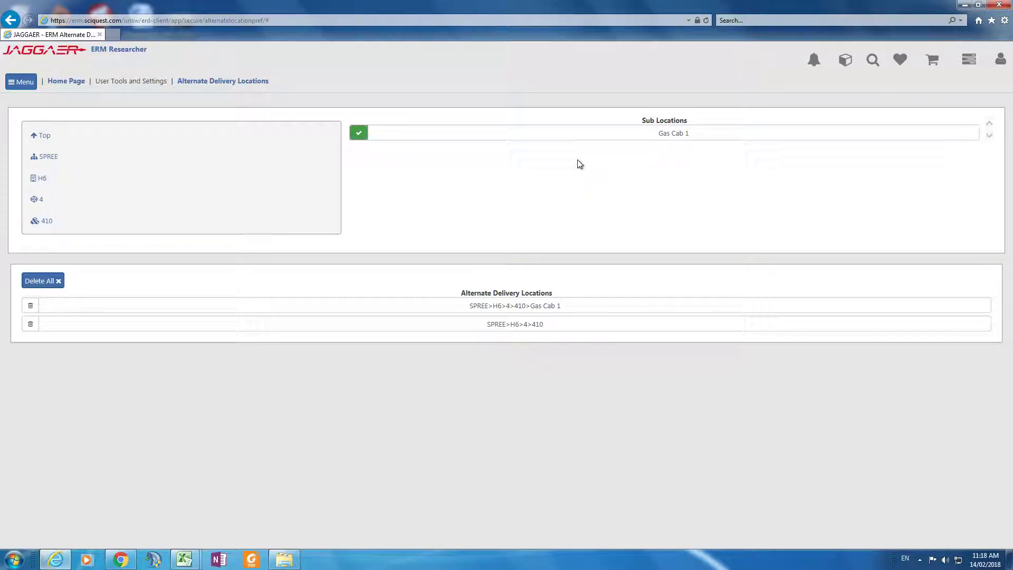
# - Add all sublocations of room 418 (SPREE, building H6, floor 4), from Corr Acid Cab 1 through Tox Cab 1, as alternate delivery locations
pyautogui.click(52, 138)
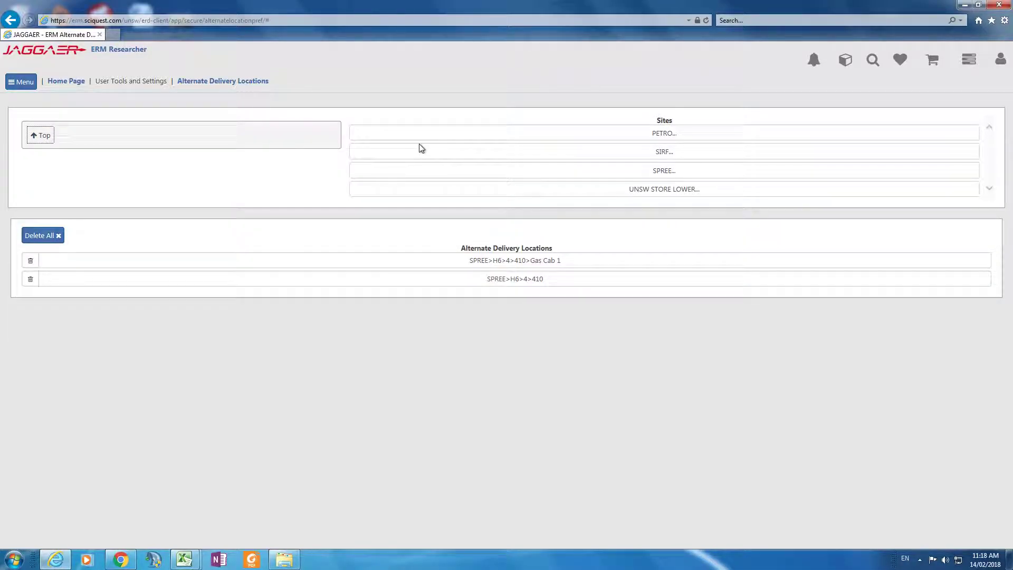
pyautogui.click(651, 174)
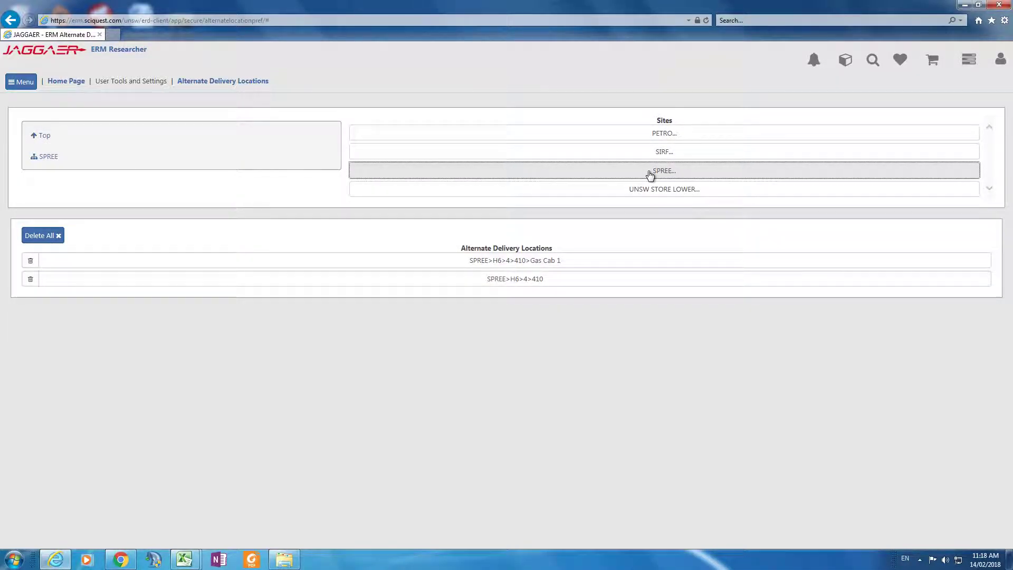
pyautogui.click(666, 153)
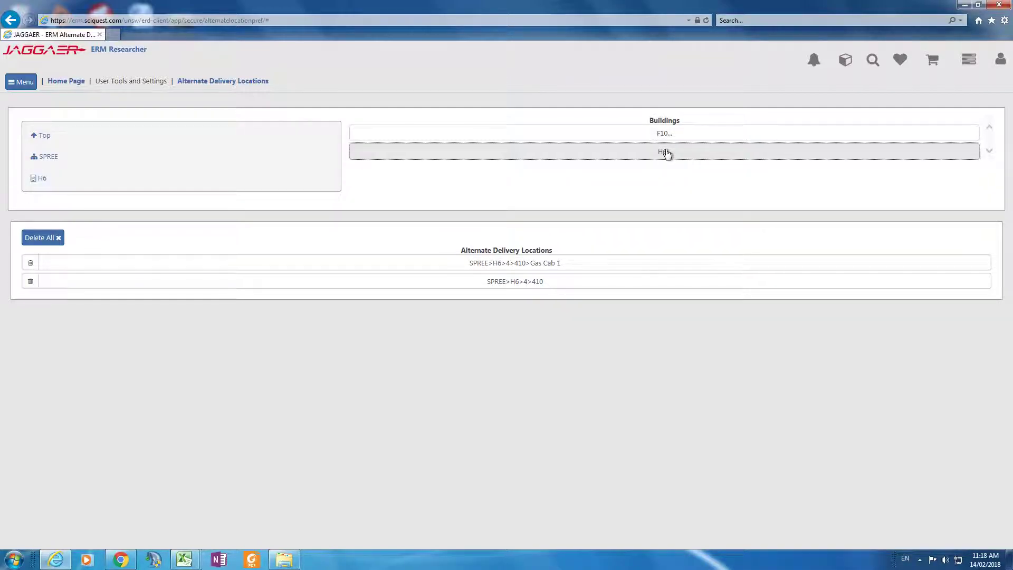
pyautogui.click(669, 172)
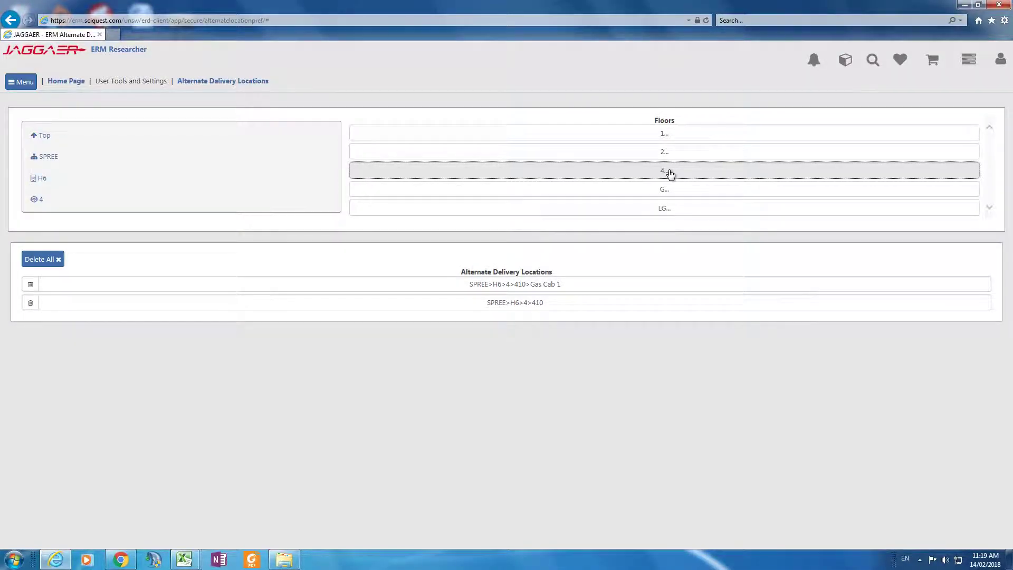
pyautogui.click(577, 156)
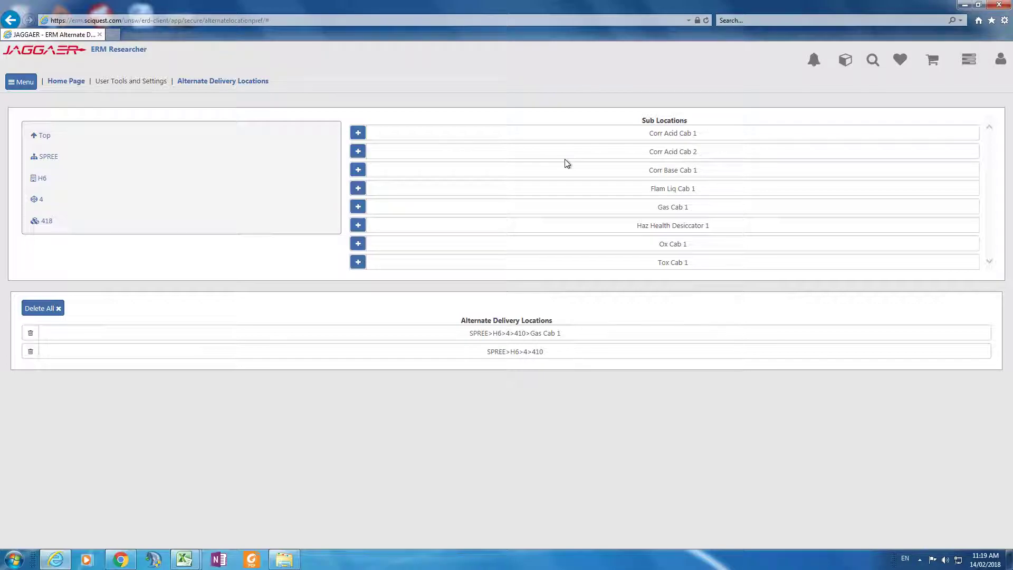
pyautogui.click(362, 133)
pyautogui.click(359, 152)
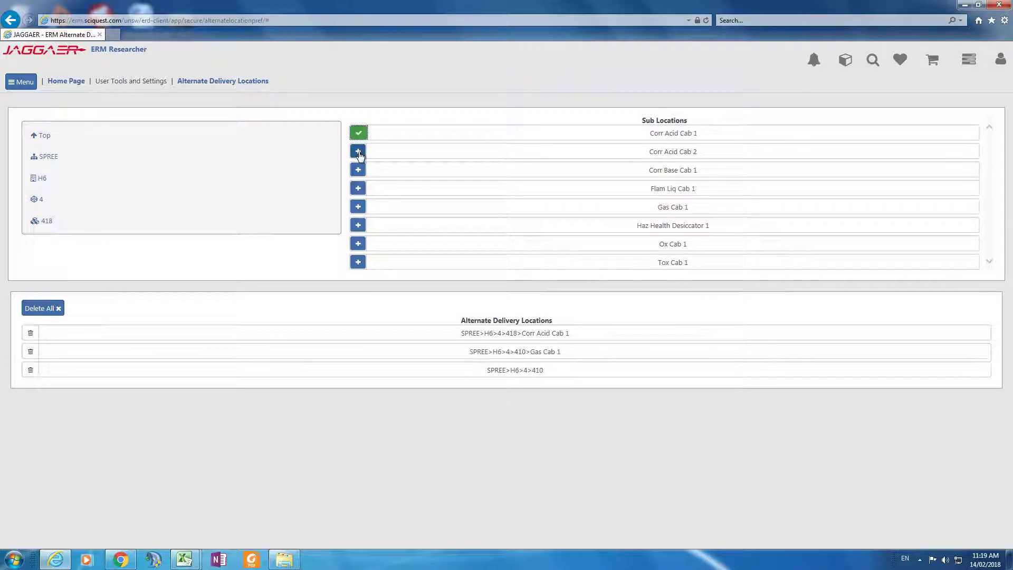
pyautogui.click(358, 189)
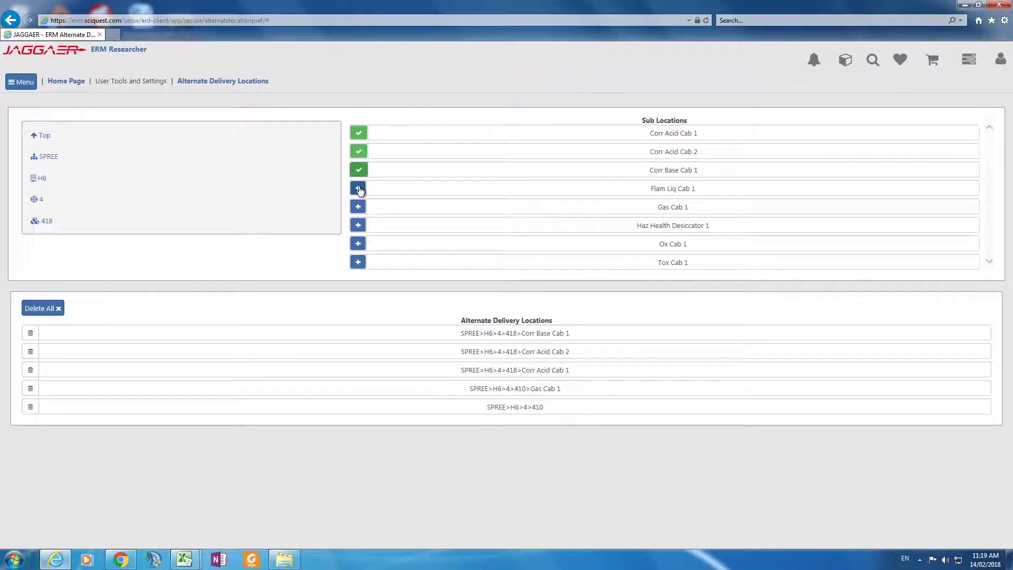
pyautogui.click(359, 226)
pyautogui.click(359, 261)
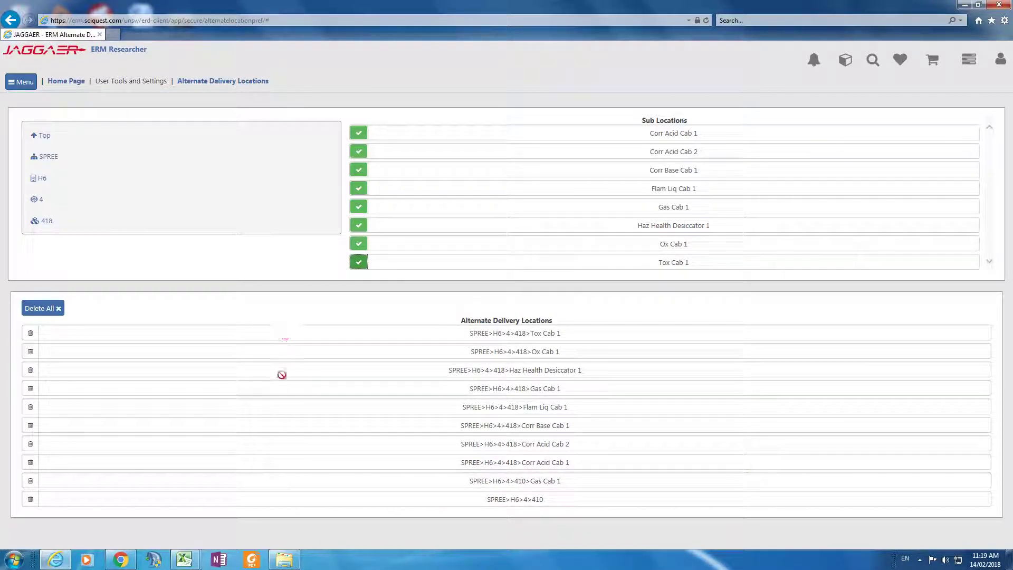
# - Add rooms 418 and 421 themselves on floor 4 of building H6 as alternate delivery locations
pyautogui.click(42, 201)
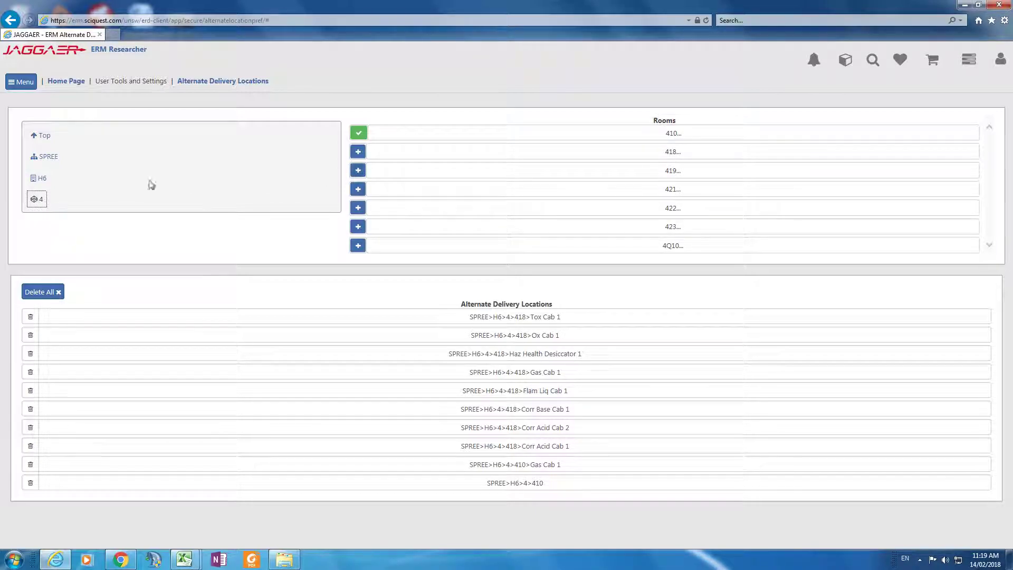
pyautogui.click(358, 152)
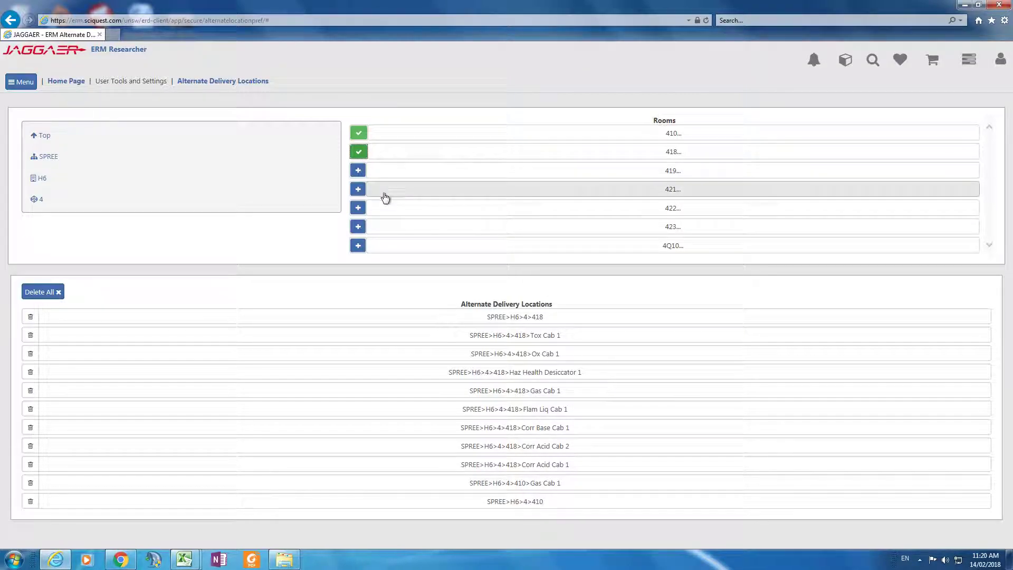
pyautogui.click(359, 189)
# - Add room 421's Corr Acid Cab 1, Corr Base Cab 1, Flam Liq Cab 1, Ox Cab 1 and Tox Cab 1 as alternate delivery locations
pyautogui.click(633, 197)
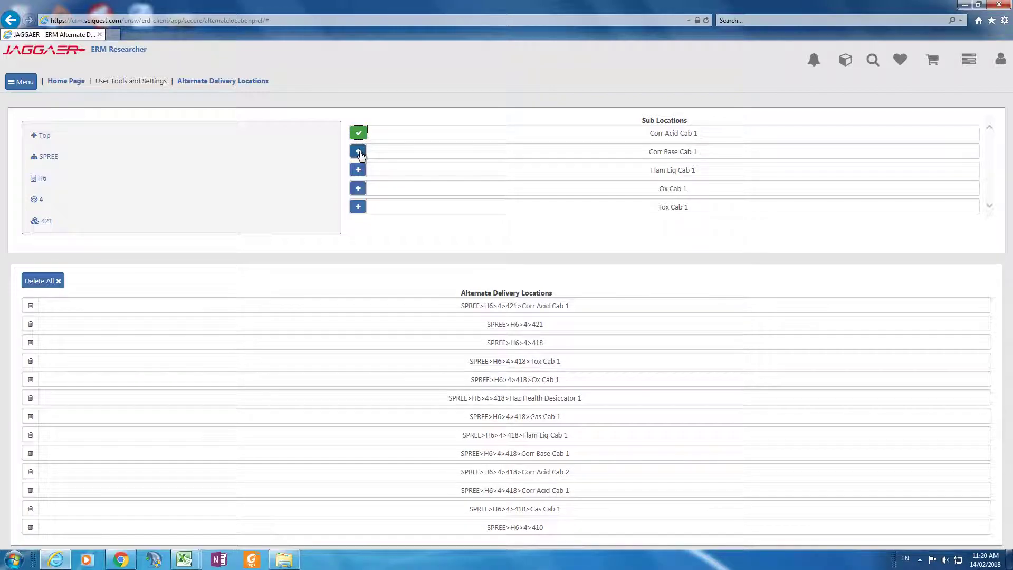
pyautogui.click(359, 152)
pyautogui.click(359, 171)
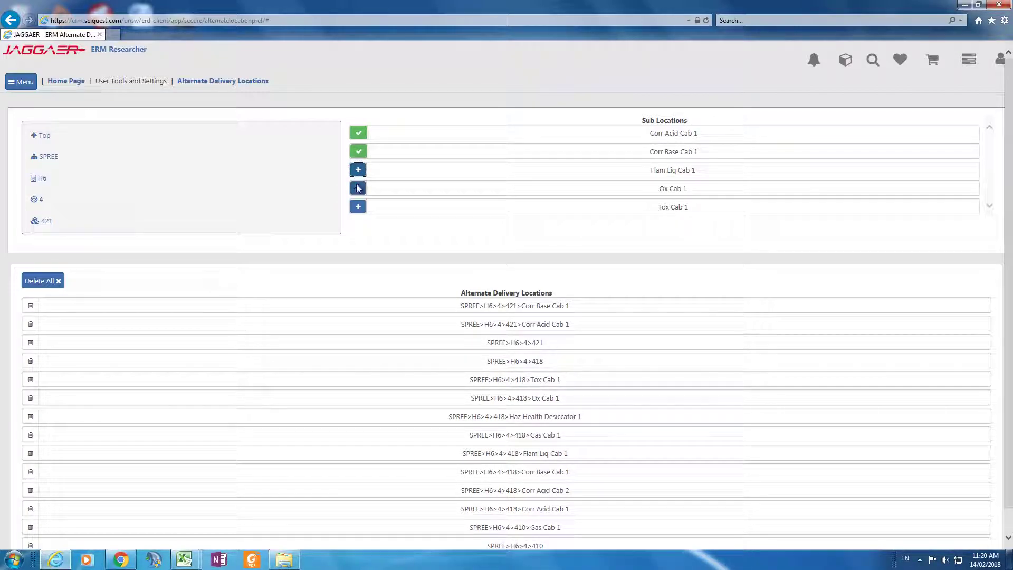
pyautogui.click(358, 188)
pyautogui.click(358, 207)
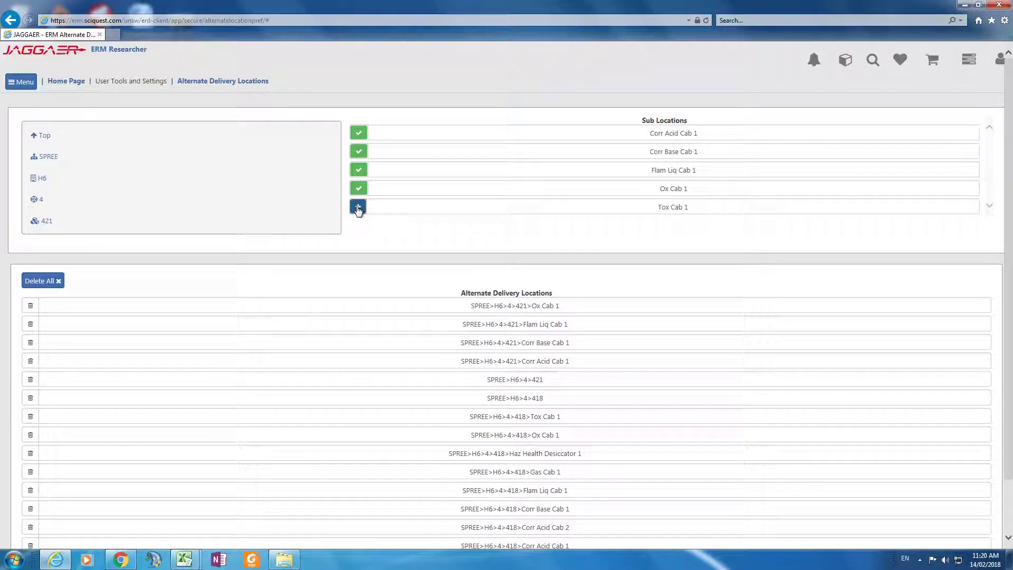
# - Add room 422 on floor 4 and its Corr Acid, Corr Base, Flam Liq, Ox and Tox Cab 1 as alternate delivery locations
pyautogui.click(35, 200)
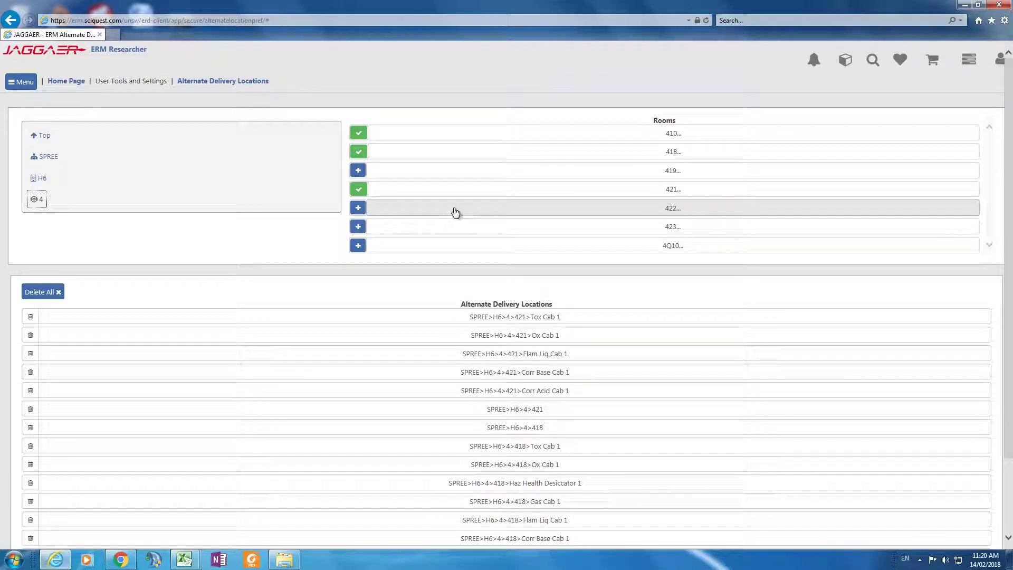
pyautogui.click(358, 209)
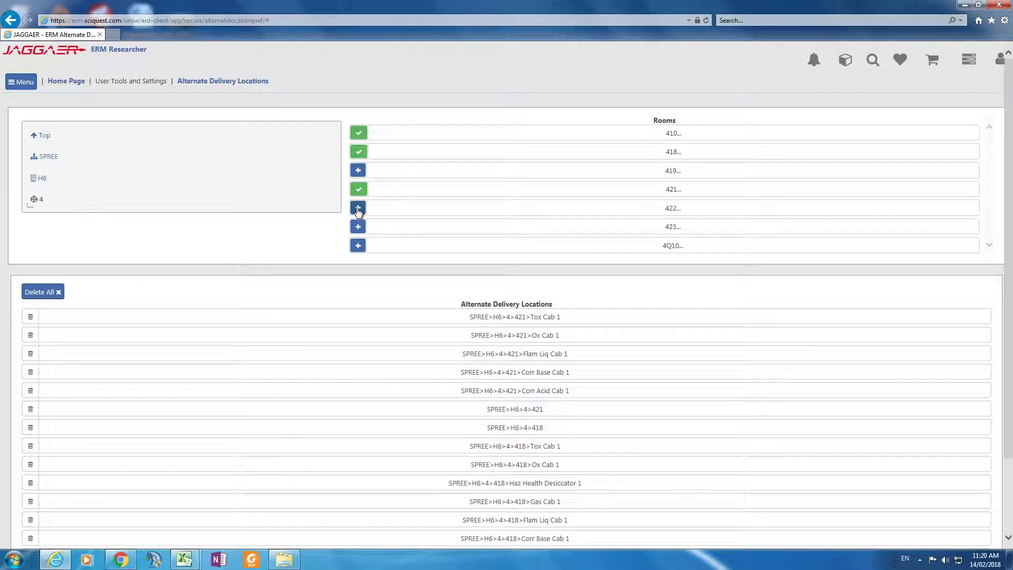
pyautogui.click(564, 213)
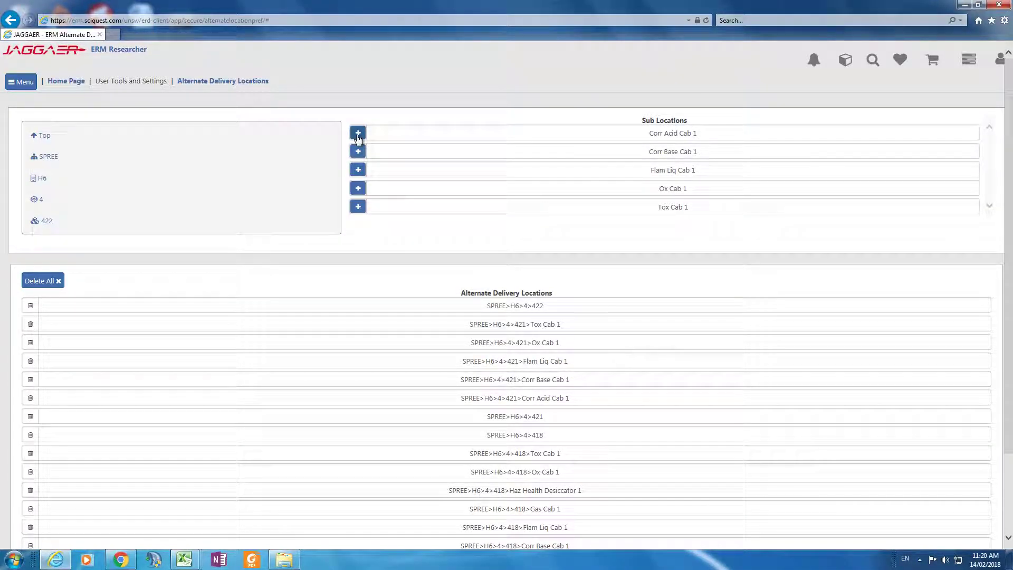
pyautogui.click(358, 153)
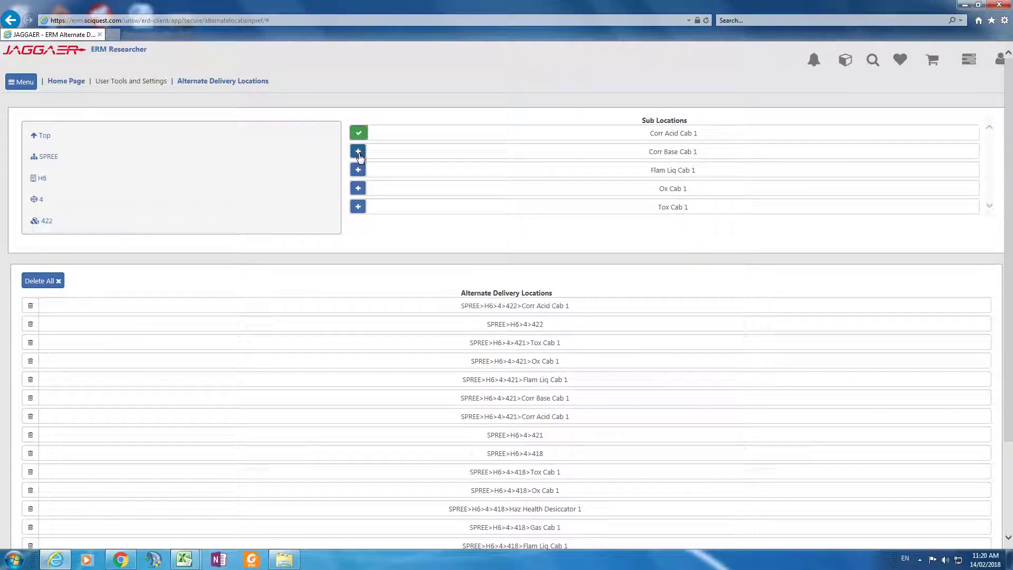
pyautogui.click(359, 210)
pyautogui.click(360, 190)
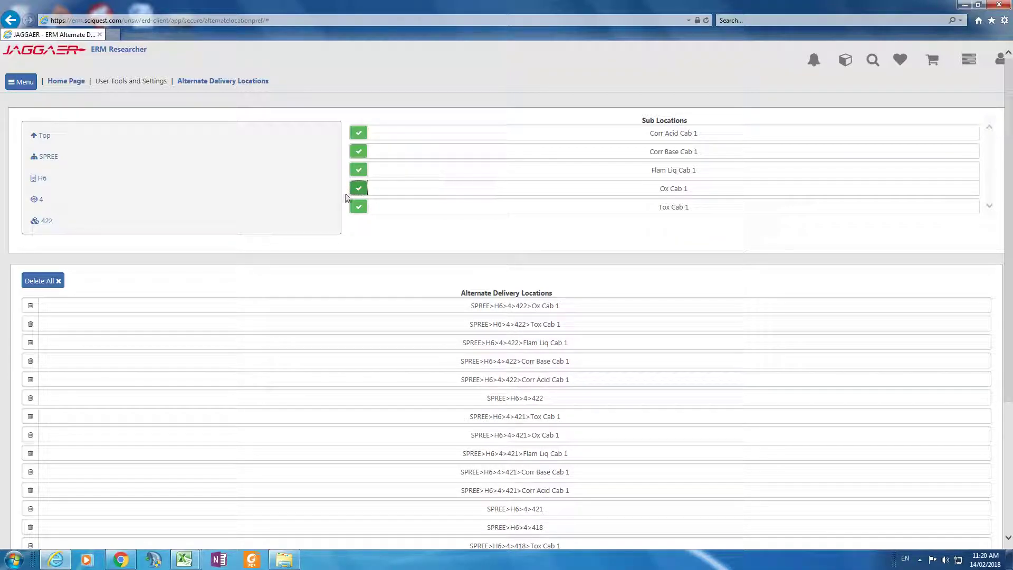
# - Add the Gas Cage on floor G of building H6 as an alternate delivery location and review the full list
pyautogui.click(37, 200)
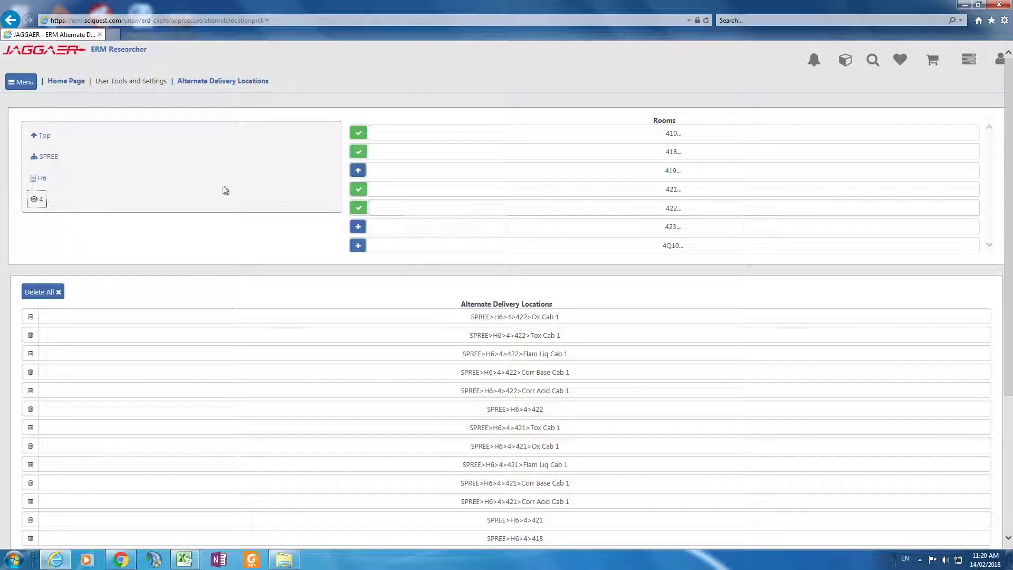
pyautogui.click(41, 179)
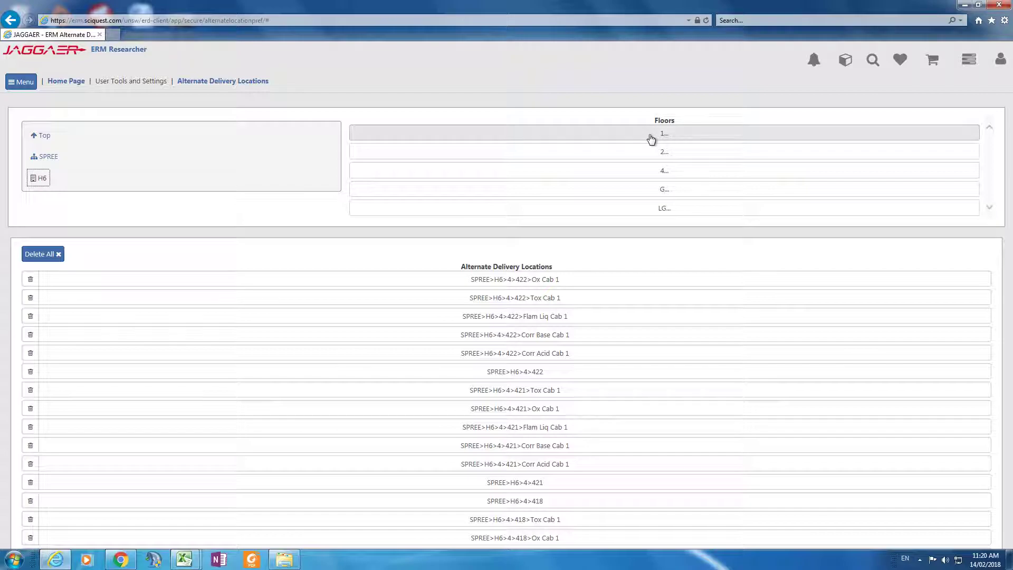
pyautogui.click(667, 191)
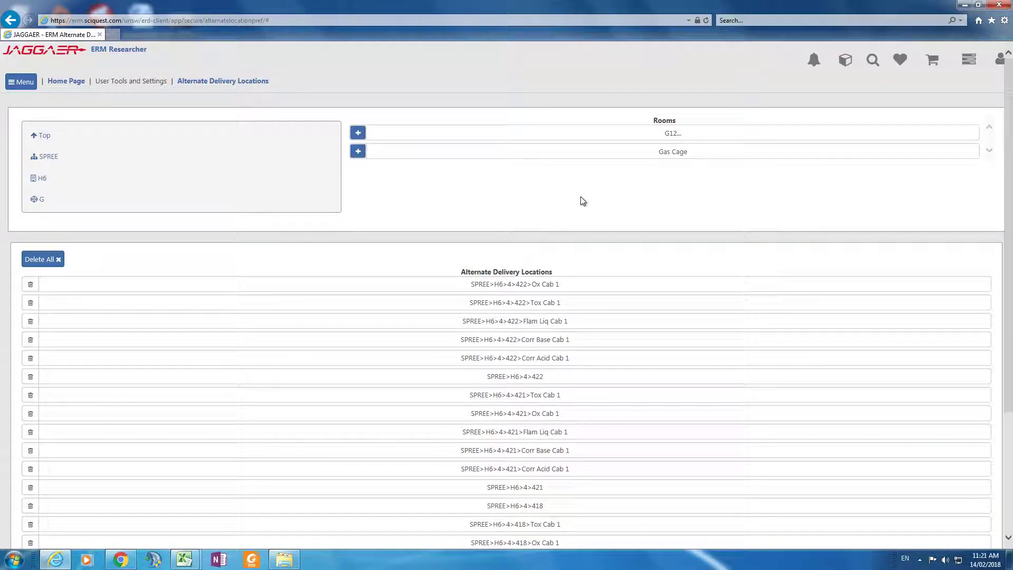
pyautogui.click(358, 152)
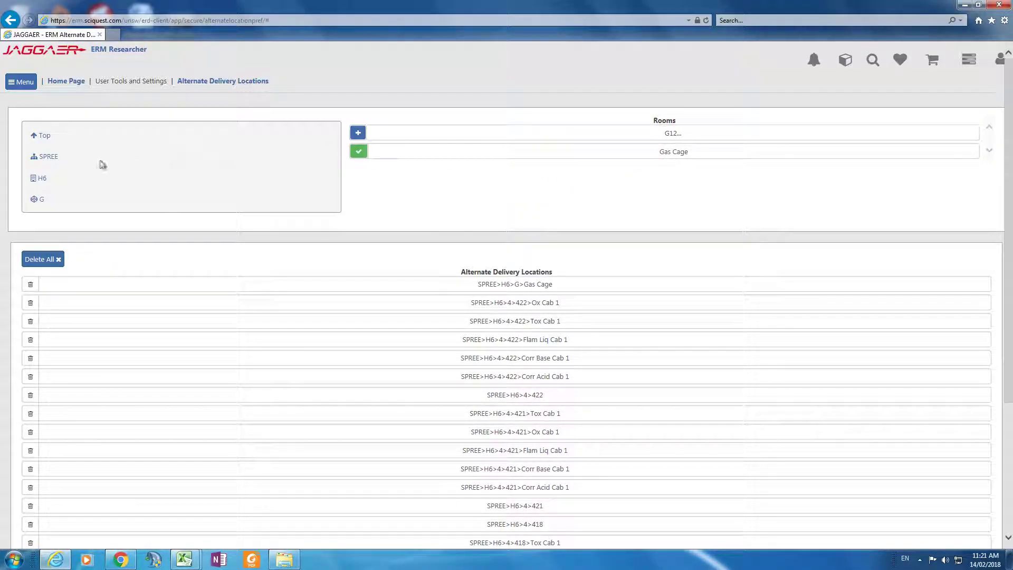
pyautogui.scroll(-4, 340, 319)
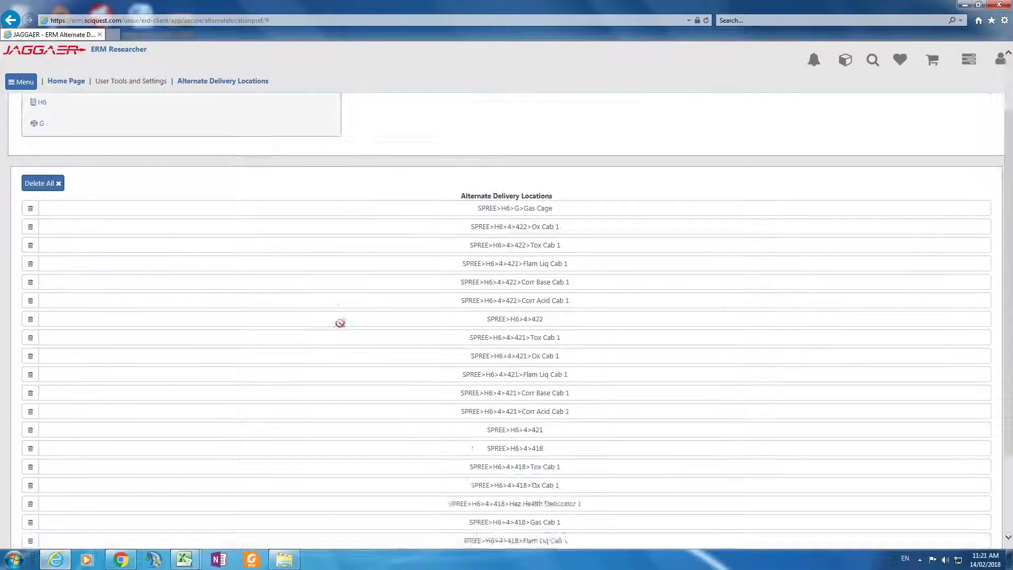
pyautogui.scroll(4, 342, 355)
pyautogui.scroll(-4, 339, 332)
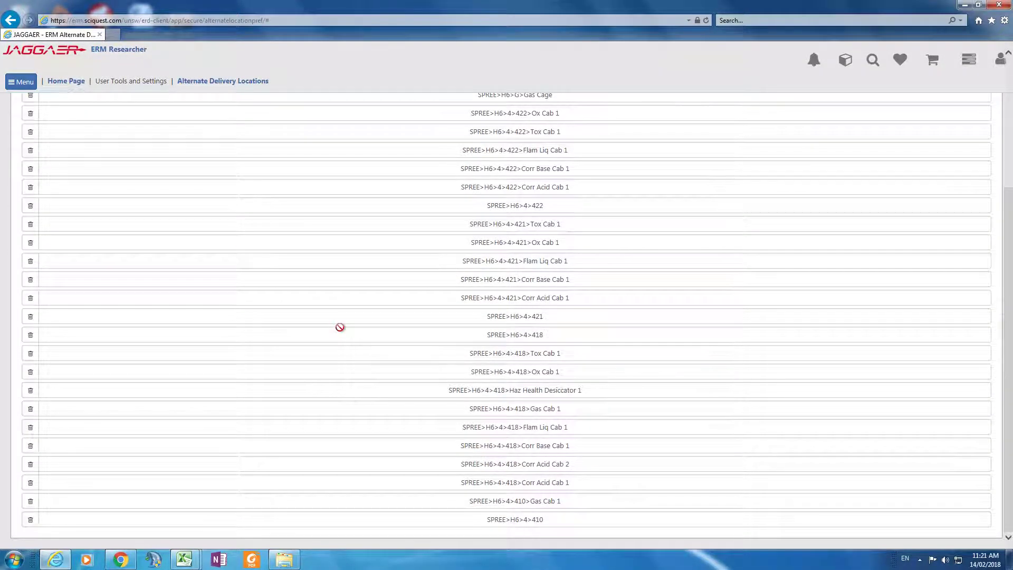
pyautogui.scroll(4, 340, 332)
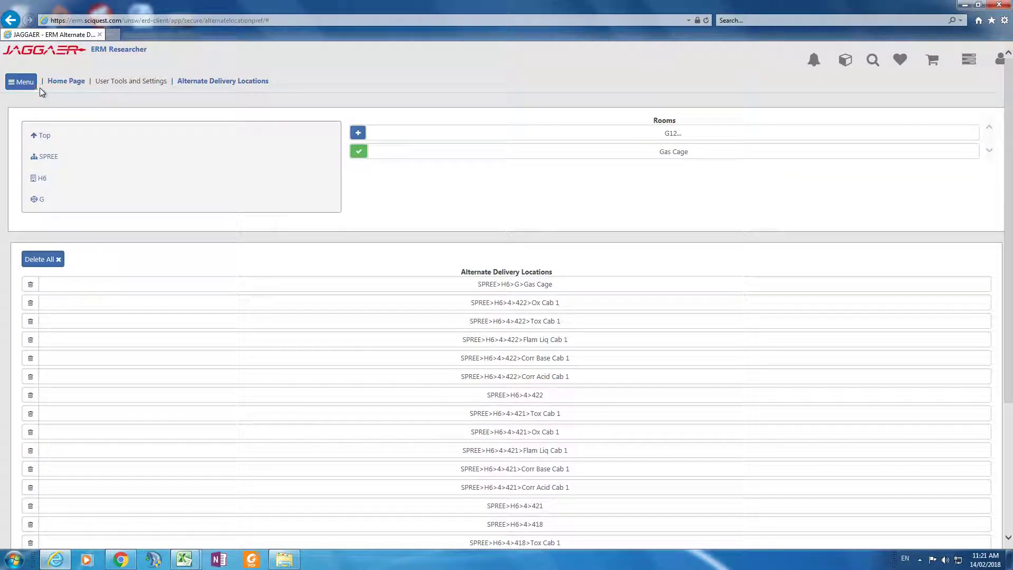
# - Open Container Operations, then switch to the 410 Inventry workbook in Excel and copy the bar code of Argon 5.0, 296192
pyautogui.click(26, 83)
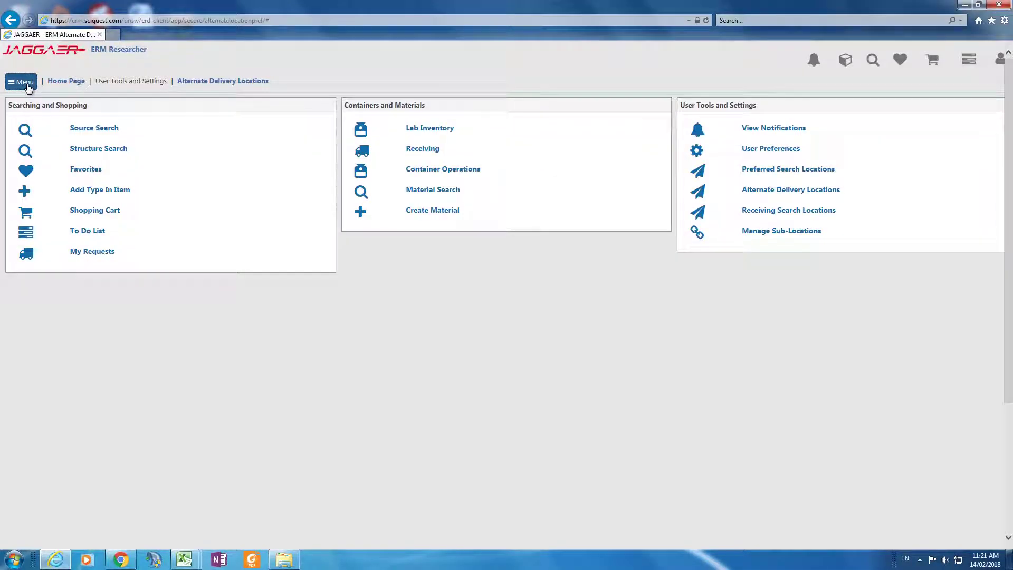
pyautogui.click(421, 181)
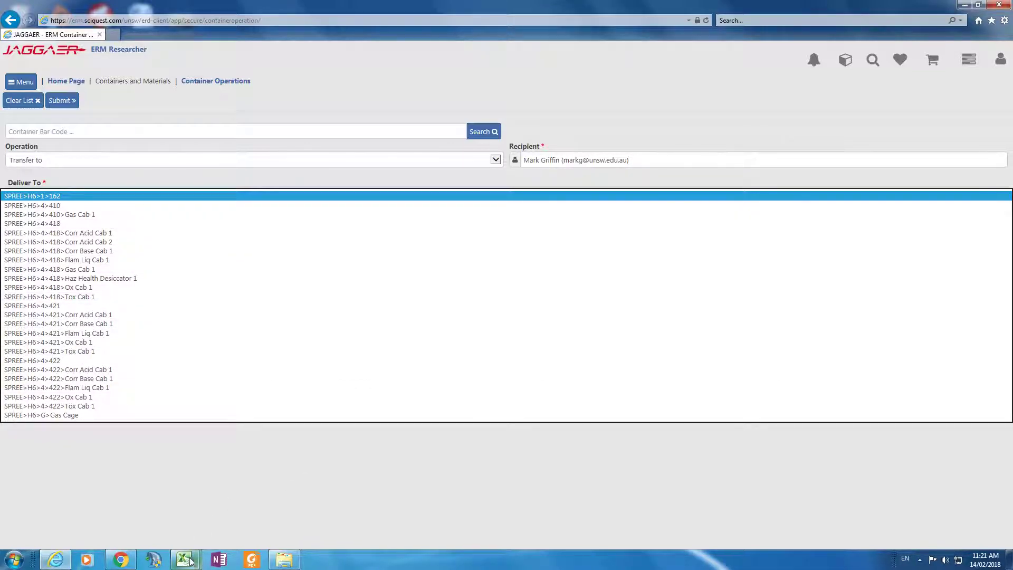
pyautogui.moveTo(186, 563)
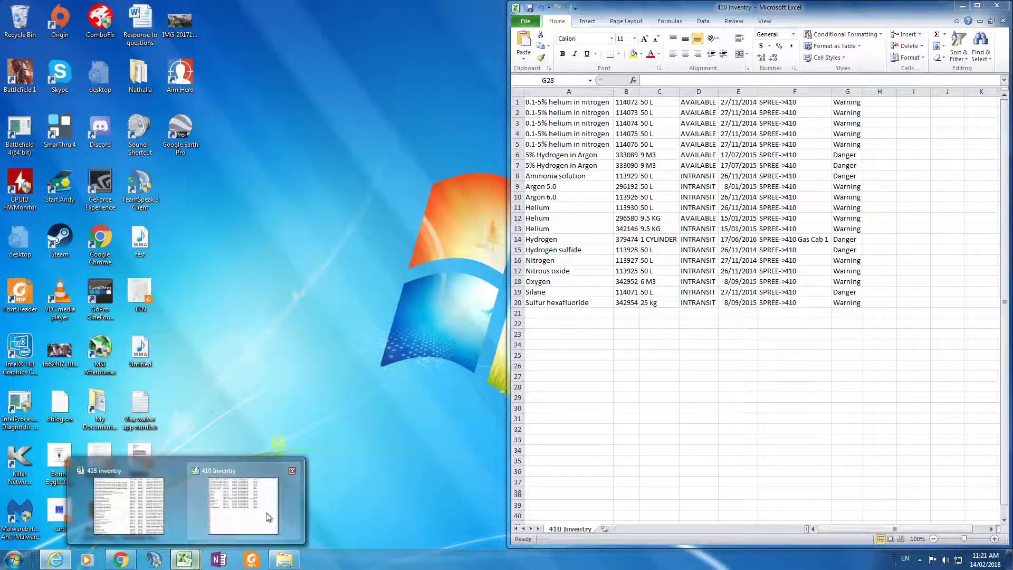
pyautogui.click(272, 515)
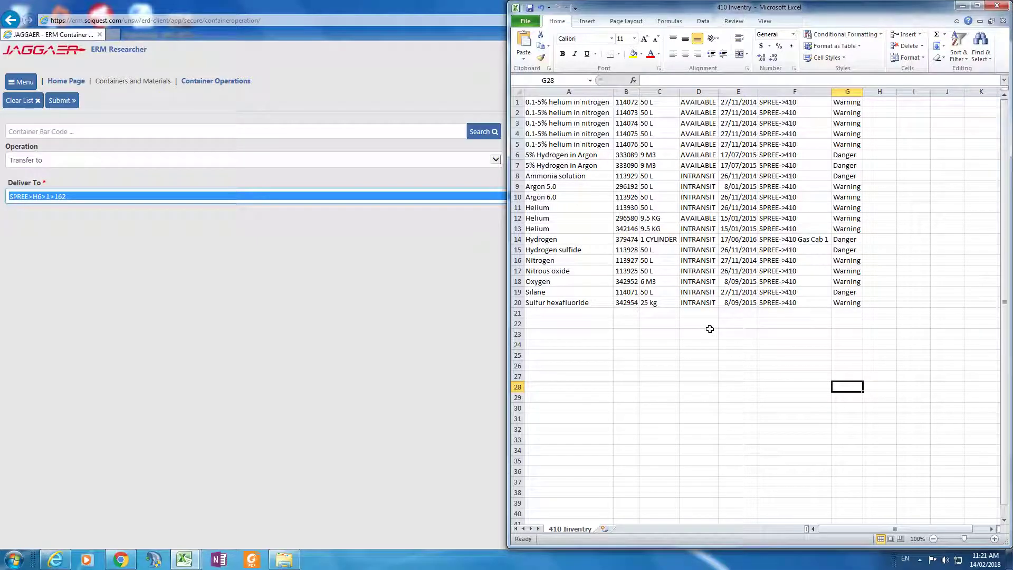
pyautogui.click(628, 187)
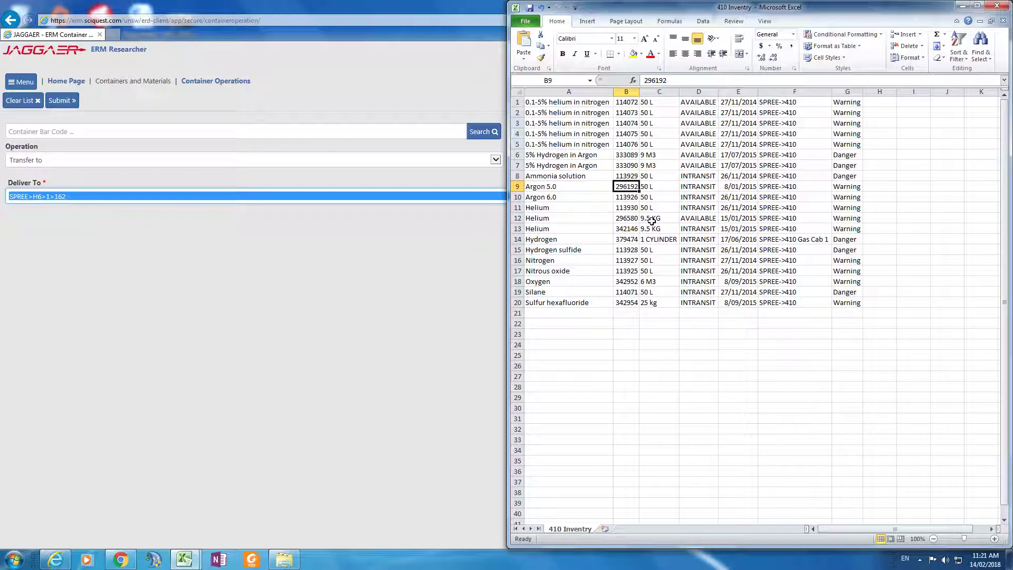
pyautogui.hotkey('ctrl', 'c')
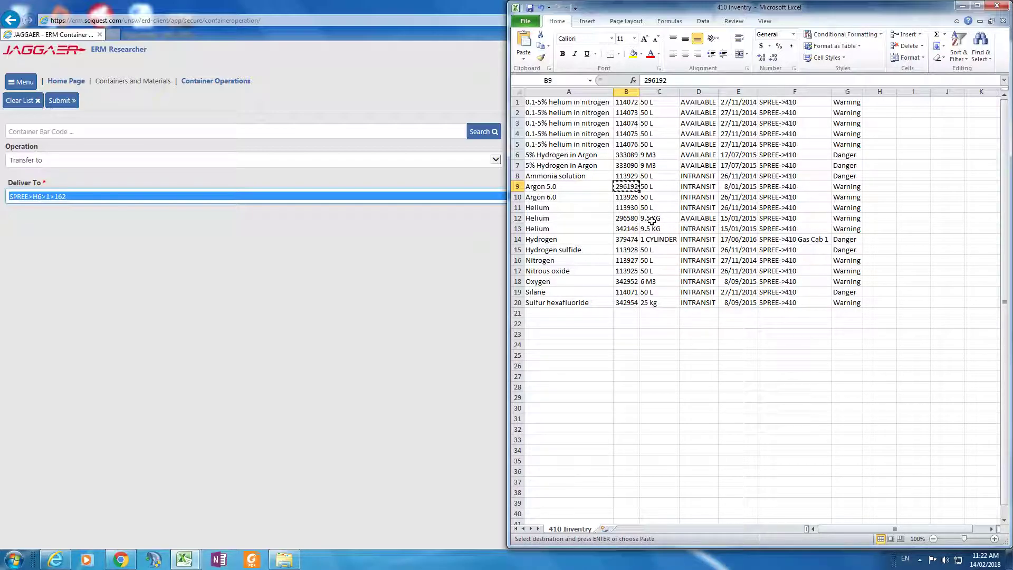
# - Return to Container Operations in Internet Explorer and search for the container with bar code 296192
pyautogui.click(199, 132)
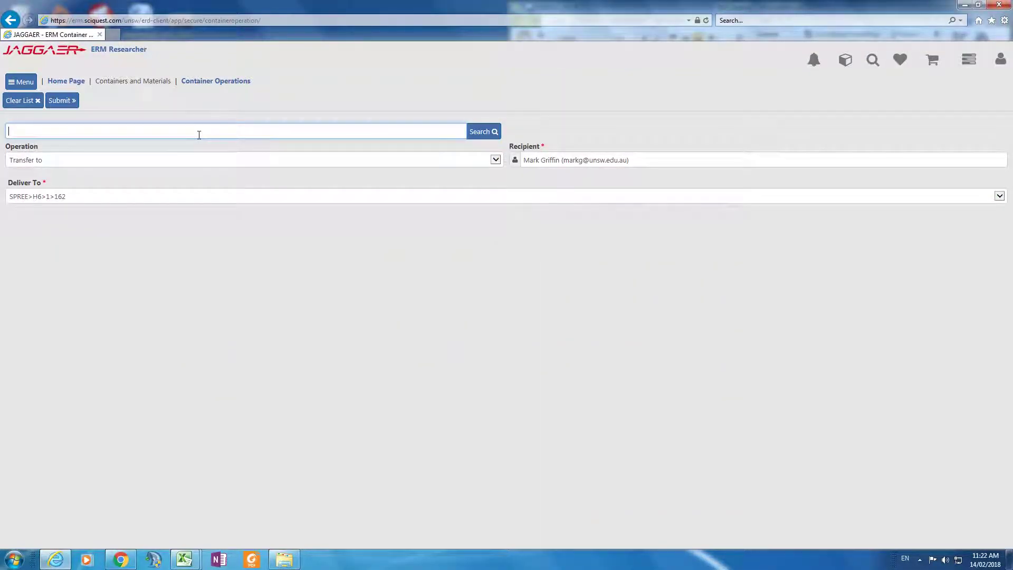
pyautogui.hotkey('ctrl', 'v')
pyautogui.click(482, 133)
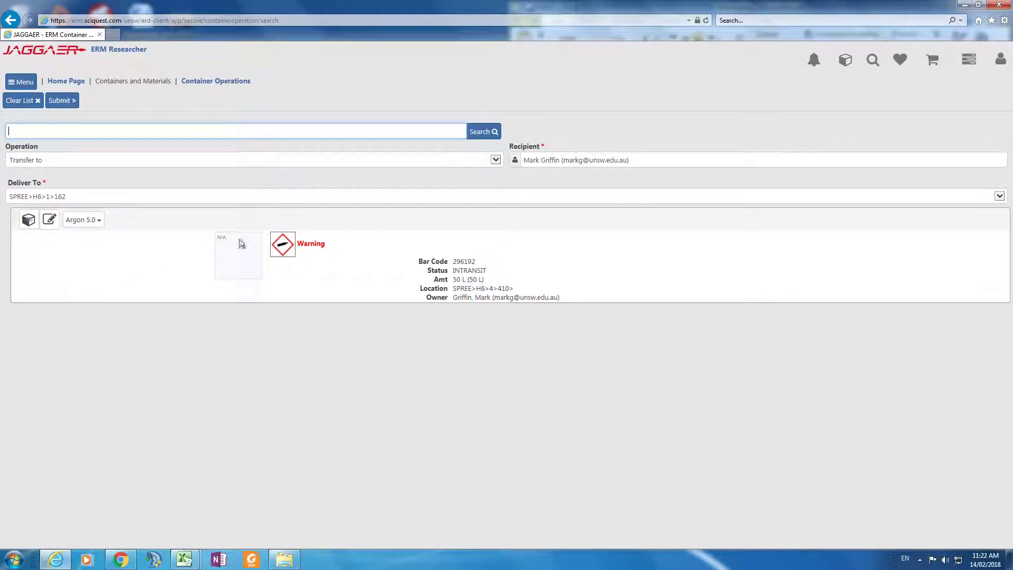
# - Transfer the Argon 5.0 container to SPREE>H6>4>410 and submit the operation
pyautogui.click(496, 160)
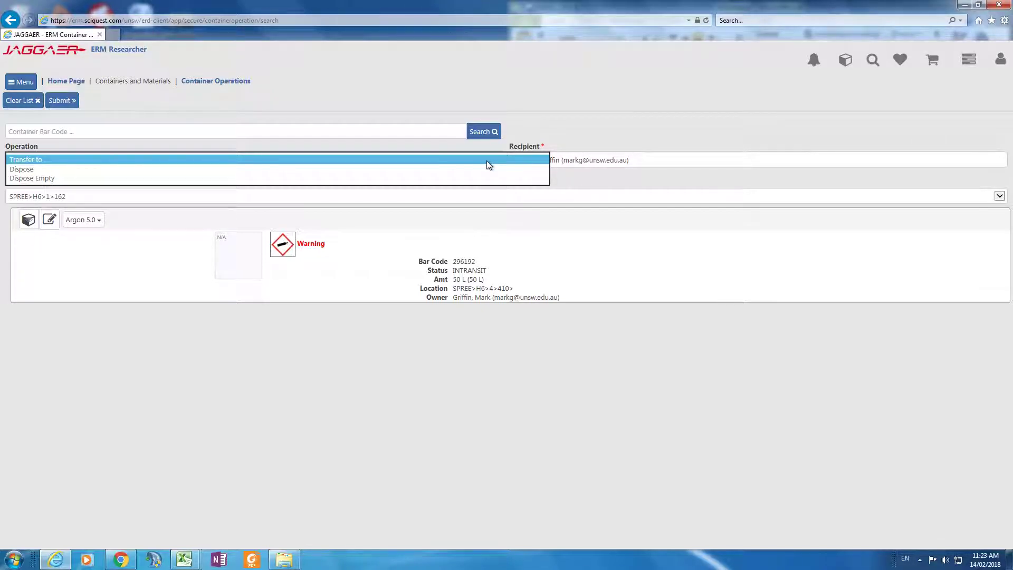
pyautogui.click(487, 160)
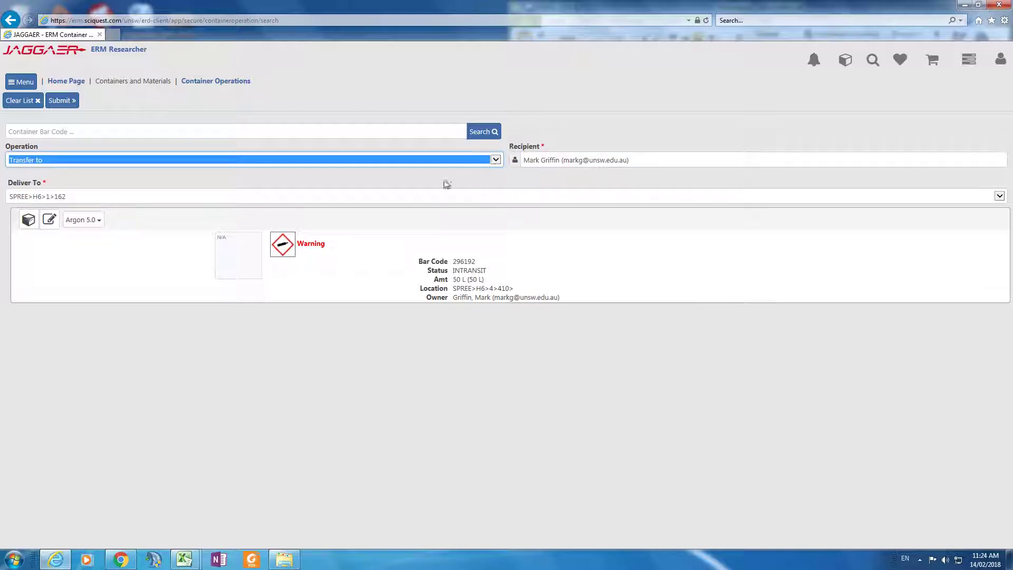
pyautogui.click(254, 203)
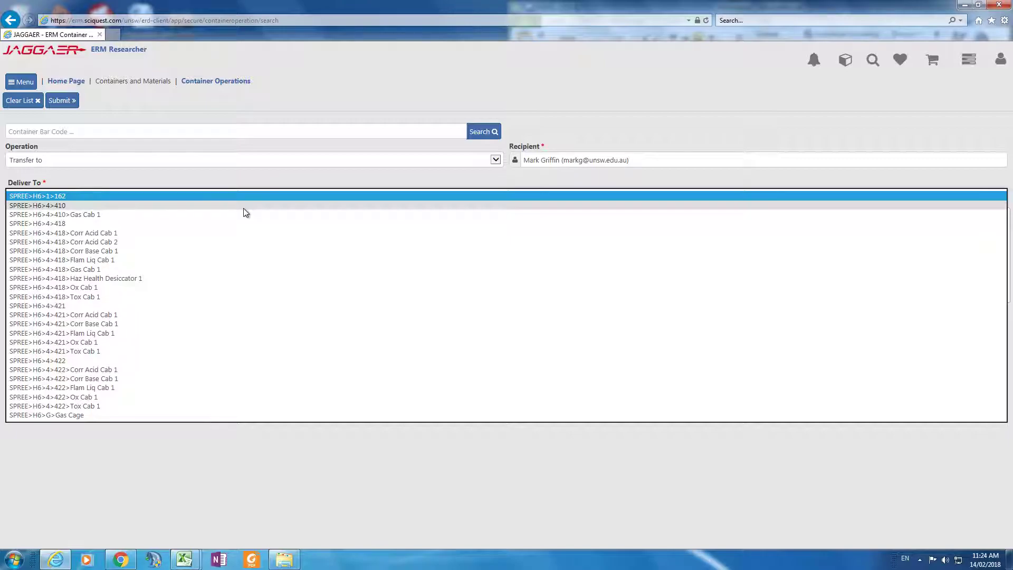
pyautogui.click(244, 207)
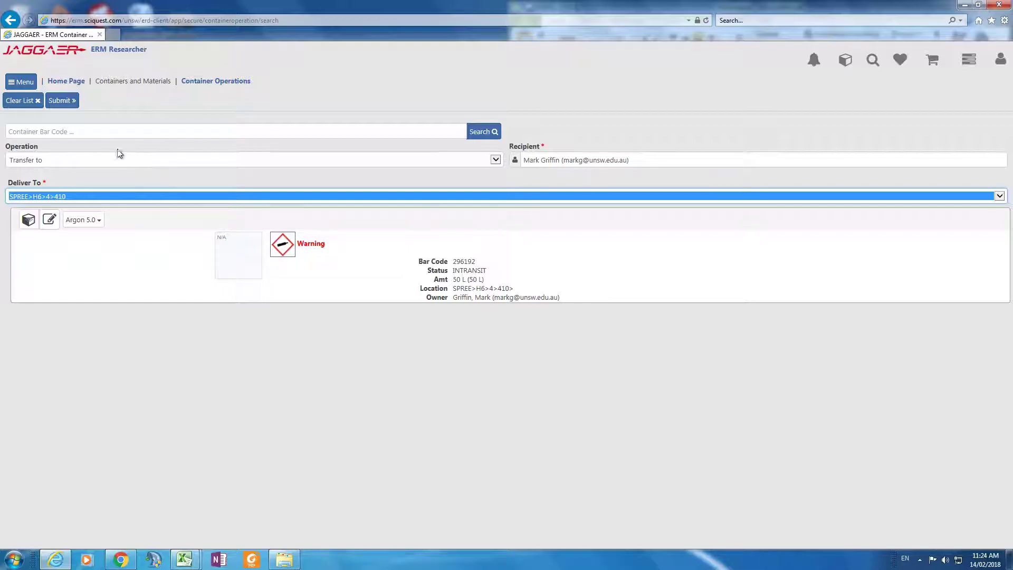
pyautogui.click(60, 102)
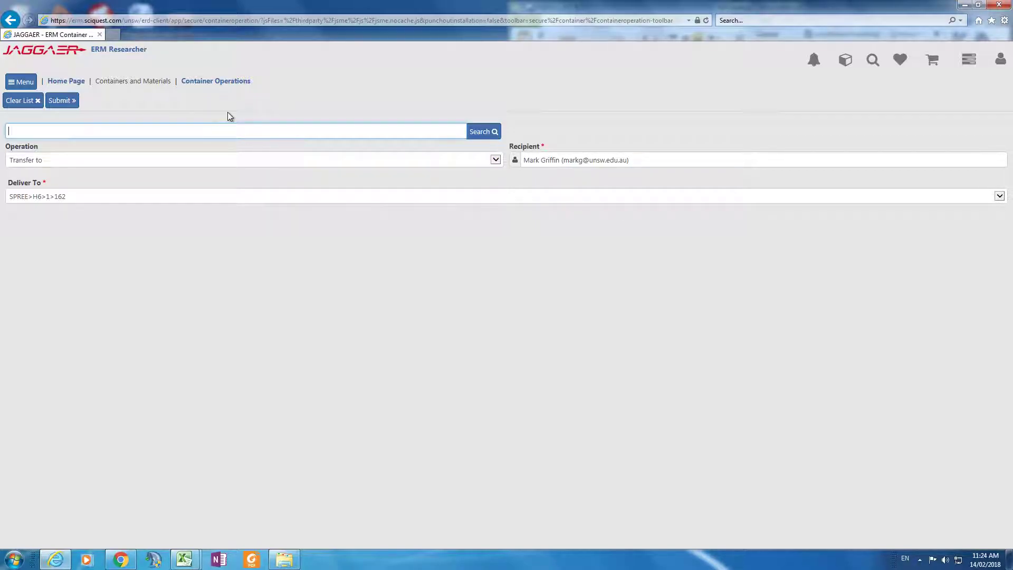
# - Run a Source Search for bar code 296192 and view its Labs results
pyautogui.click(20, 84)
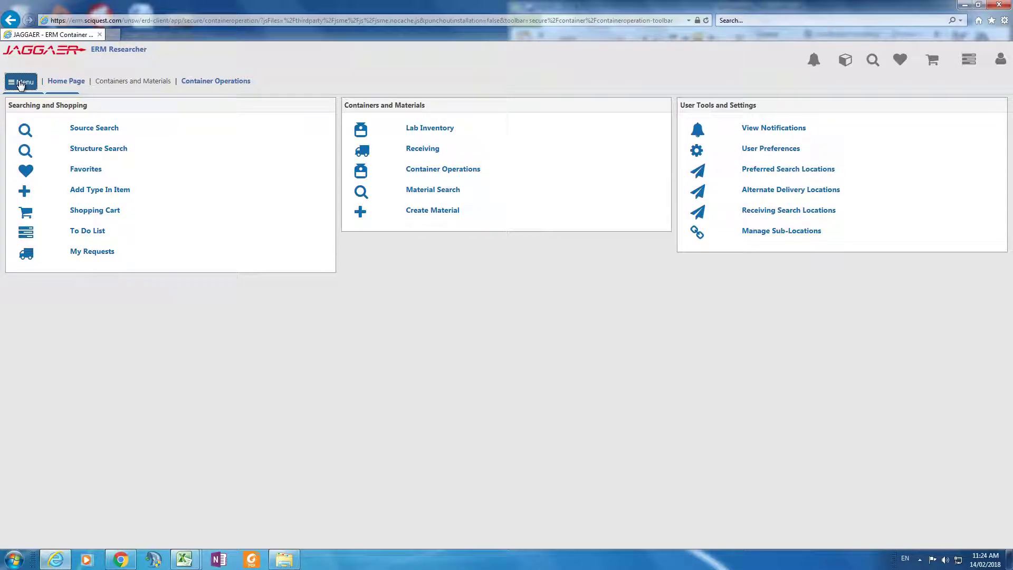
pyautogui.click(110, 138)
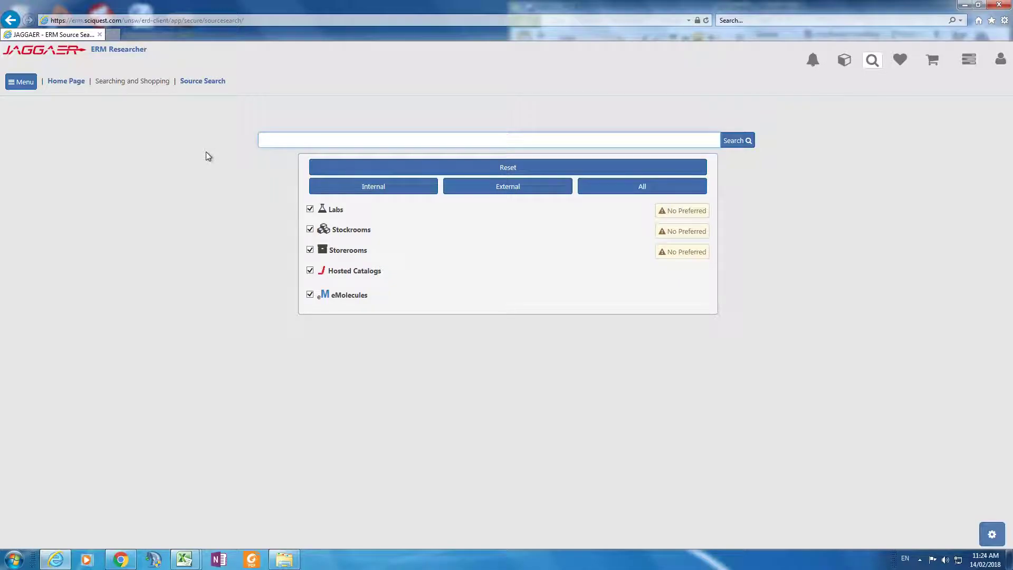
pyautogui.click(335, 139)
pyautogui.hotkey('ctrl', 'v')
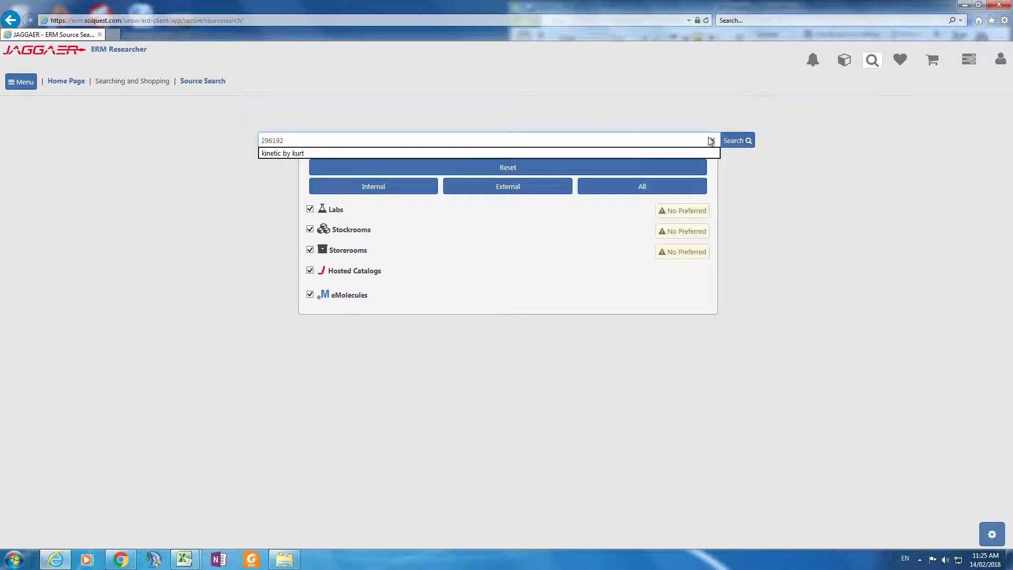
pyautogui.click(729, 138)
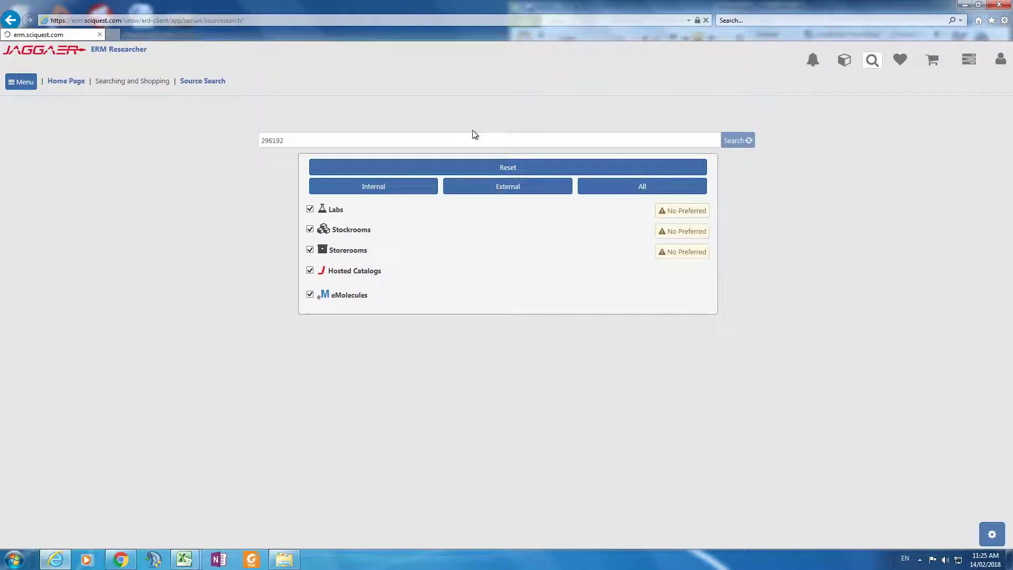
pyautogui.click(18, 113)
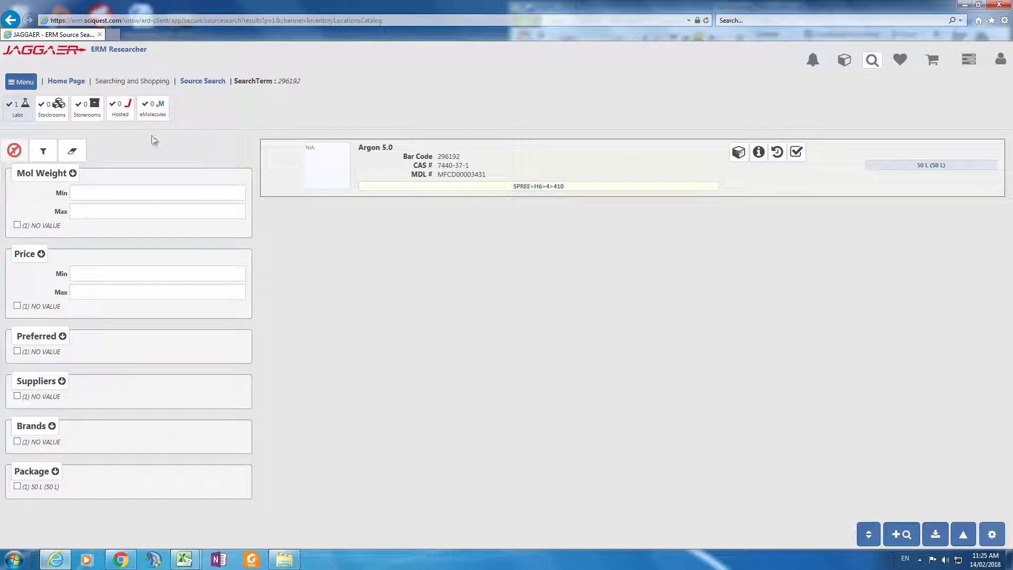
# - Search the Lab Inventory for containers at location SPREE>H6>4>421 and look through the resulting list
pyautogui.click(32, 85)
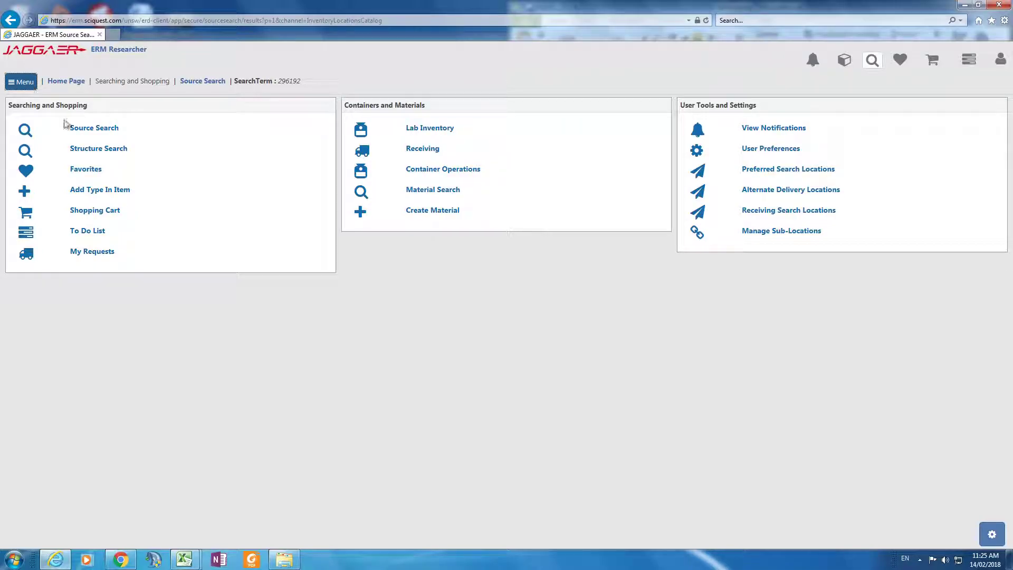
pyautogui.click(94, 128)
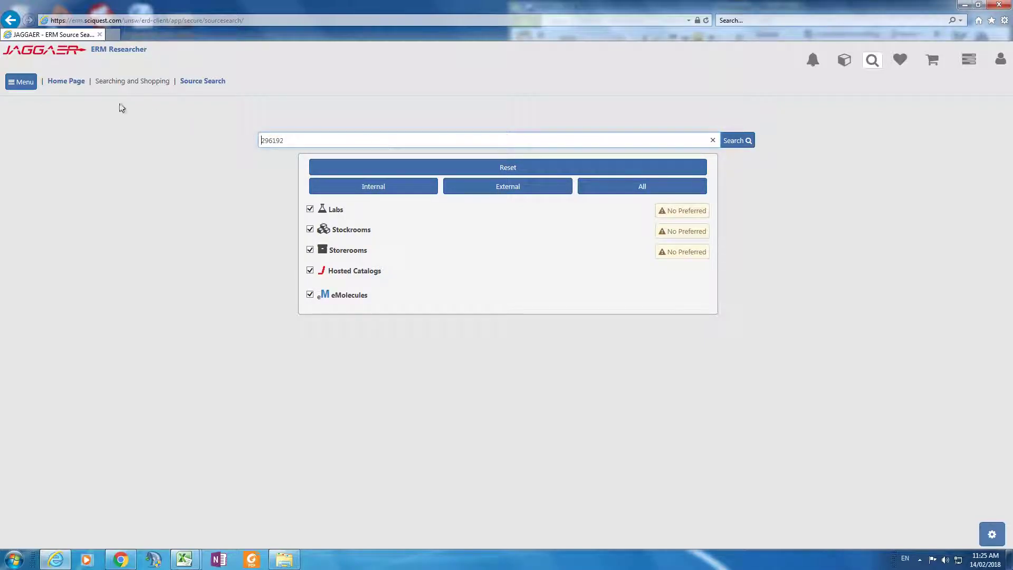
pyautogui.click(26, 84)
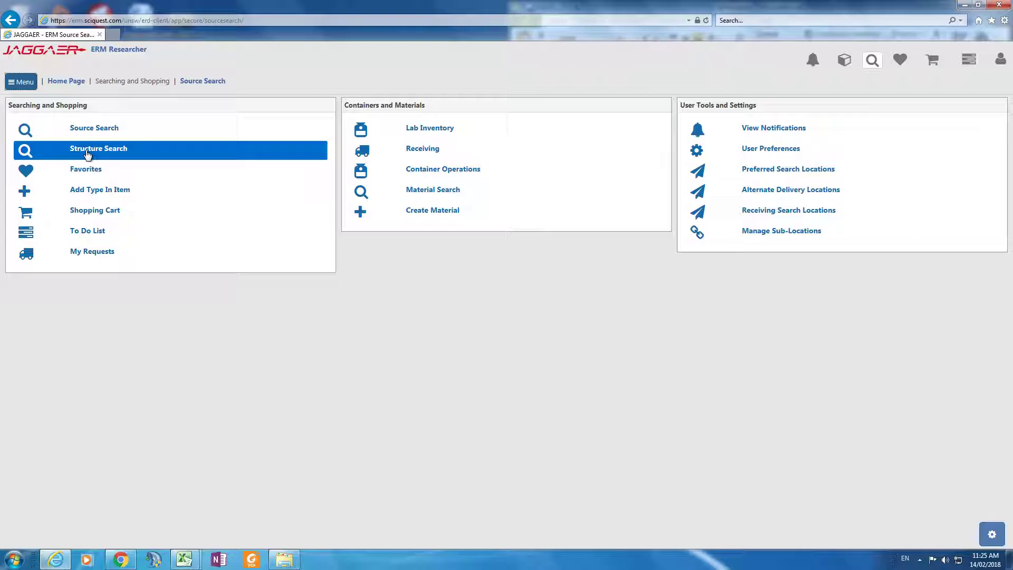
pyautogui.click(451, 132)
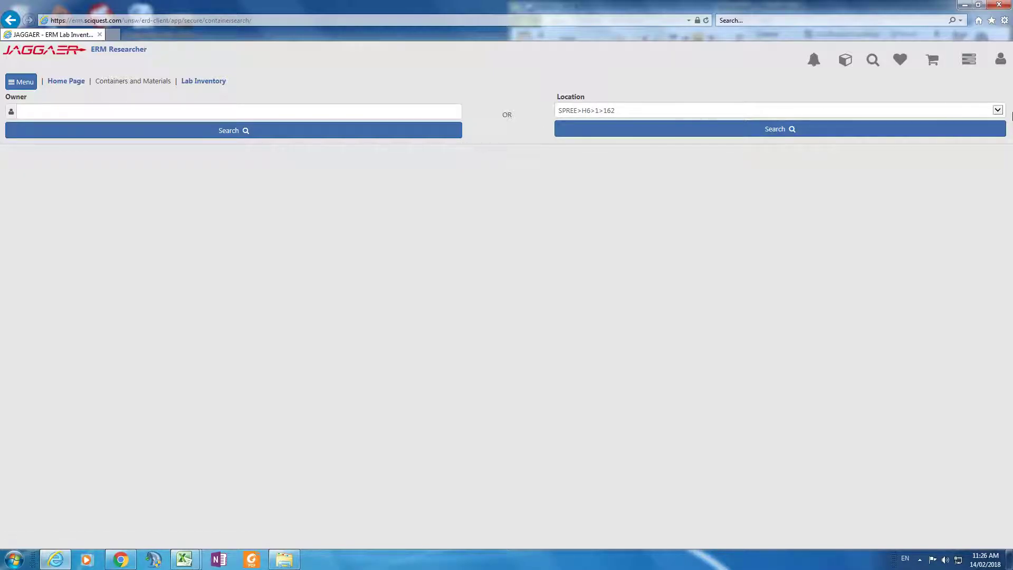
pyautogui.click(1001, 113)
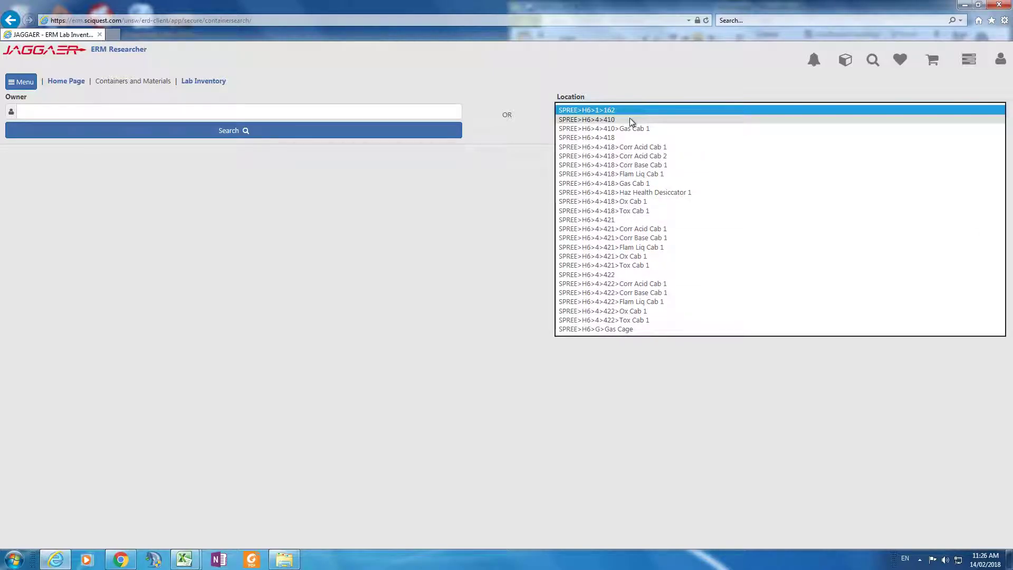
pyautogui.click(614, 221)
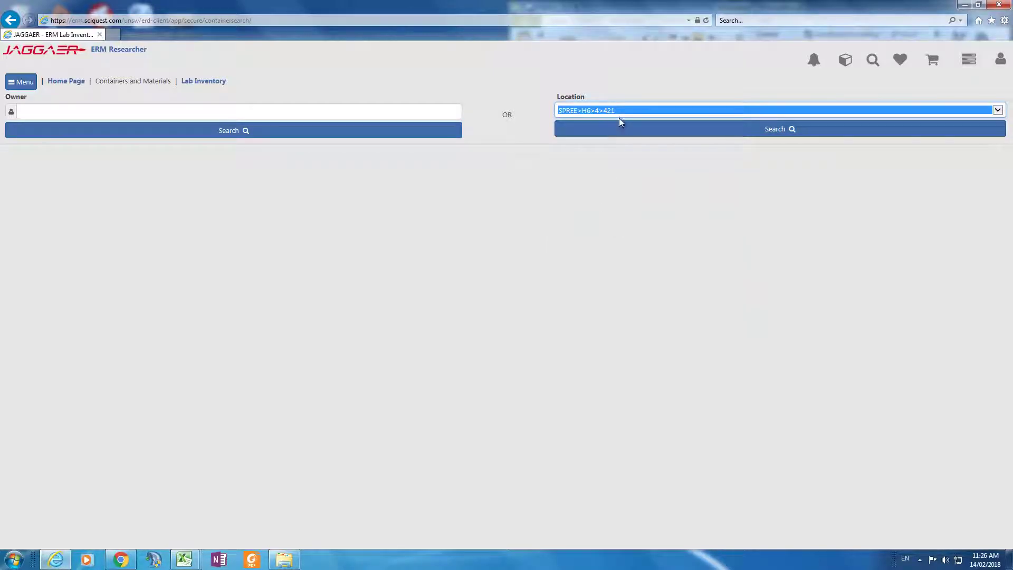
pyautogui.click(641, 131)
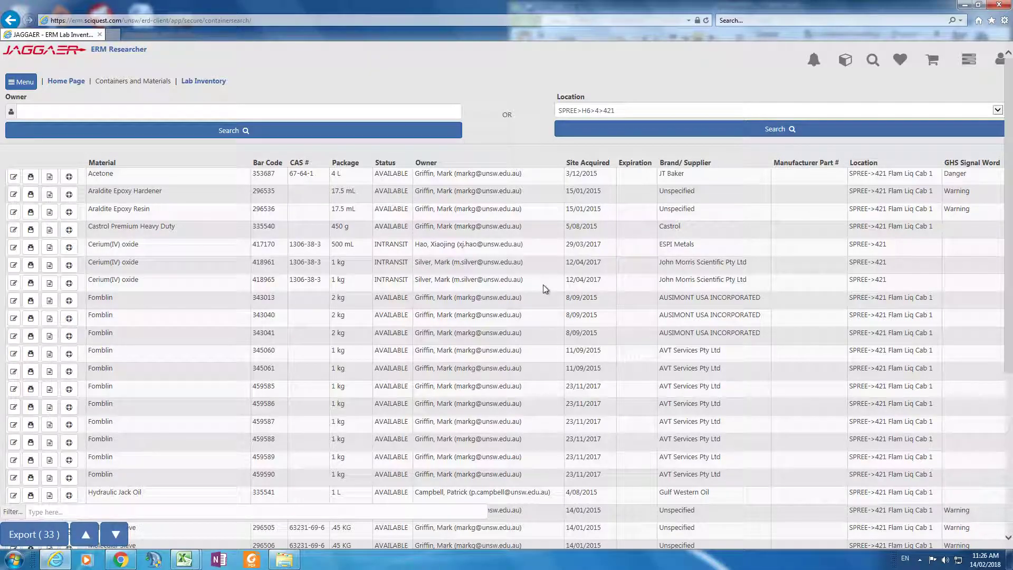
pyautogui.scroll(-3, 543, 288)
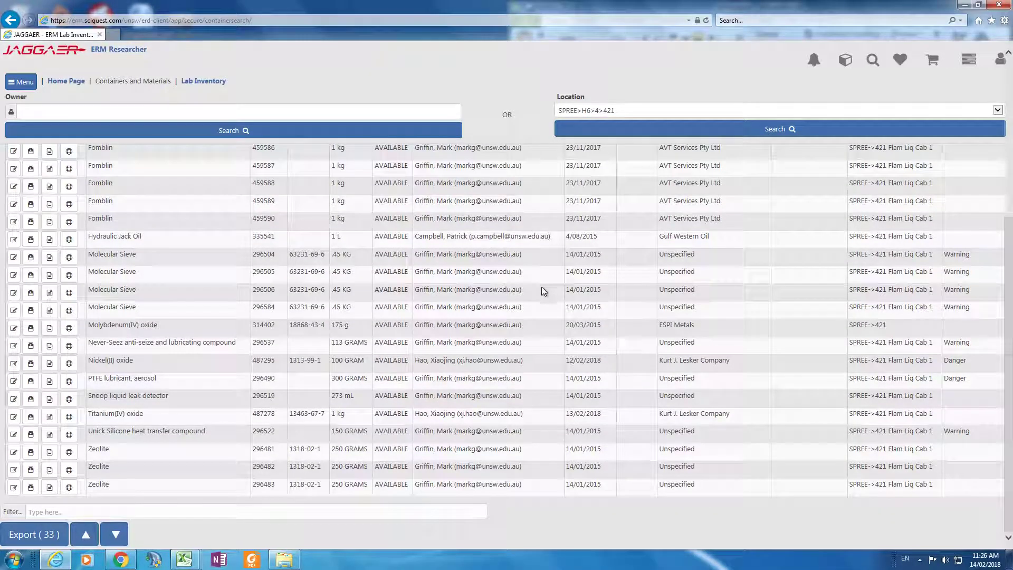
pyautogui.scroll(3, 543, 290)
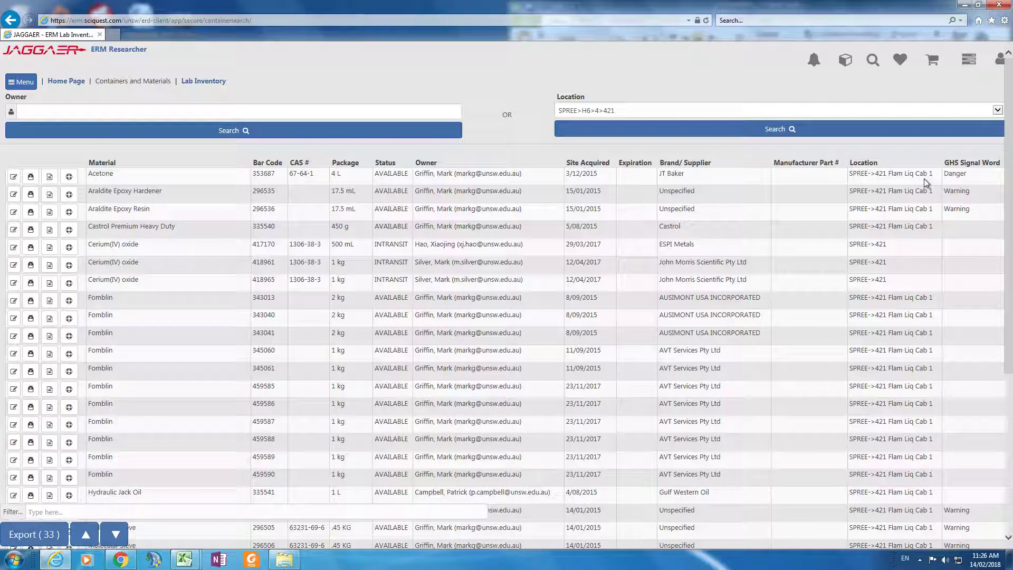
pyautogui.scroll(-5, 538, 278)
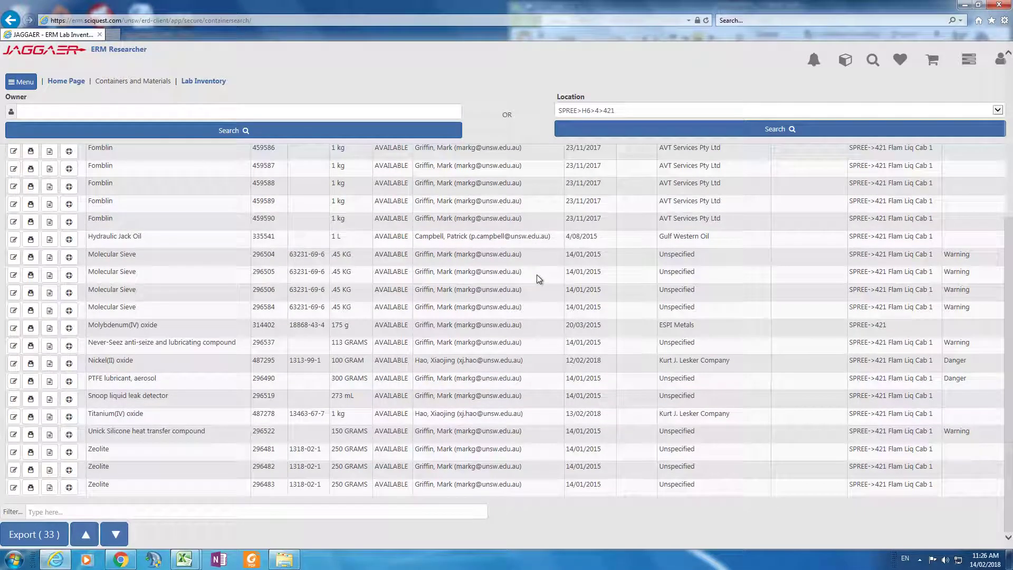
pyautogui.scroll(5, 537, 275)
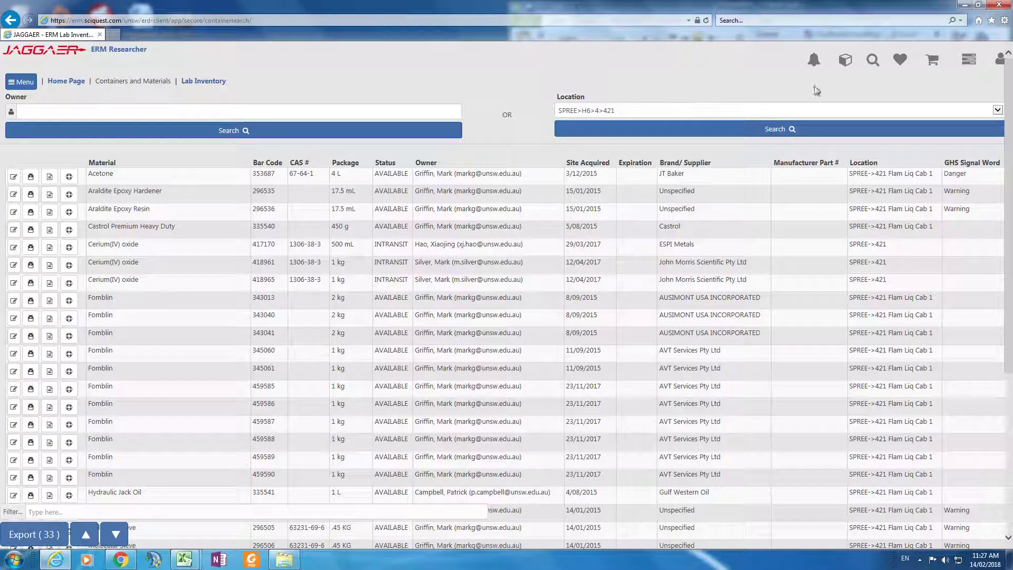
# - Open the Preferred Search Locations settings and browse the inventory tree down to the rooms under SPREE>H6>4
pyautogui.click(997, 66)
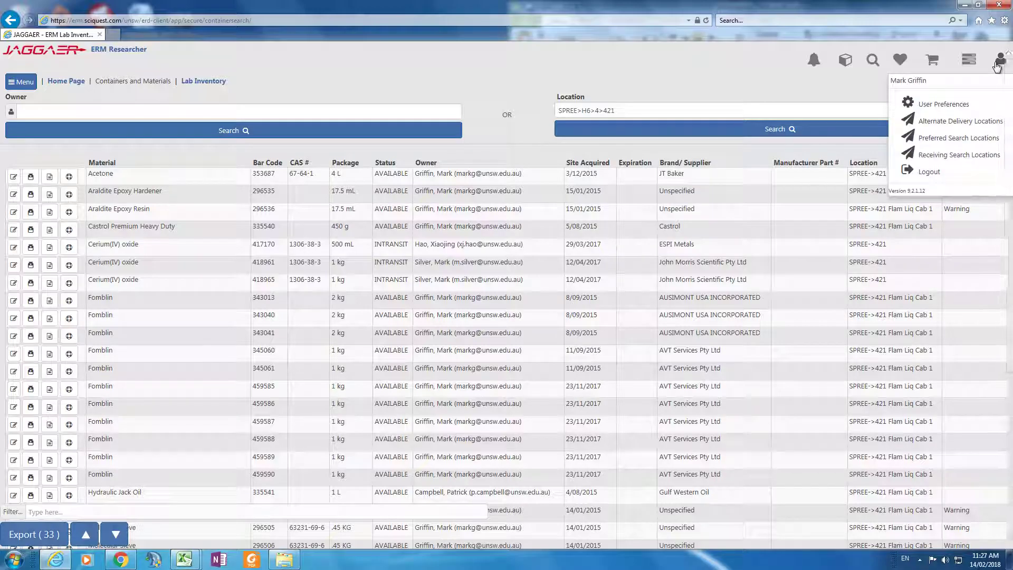
pyautogui.click(946, 142)
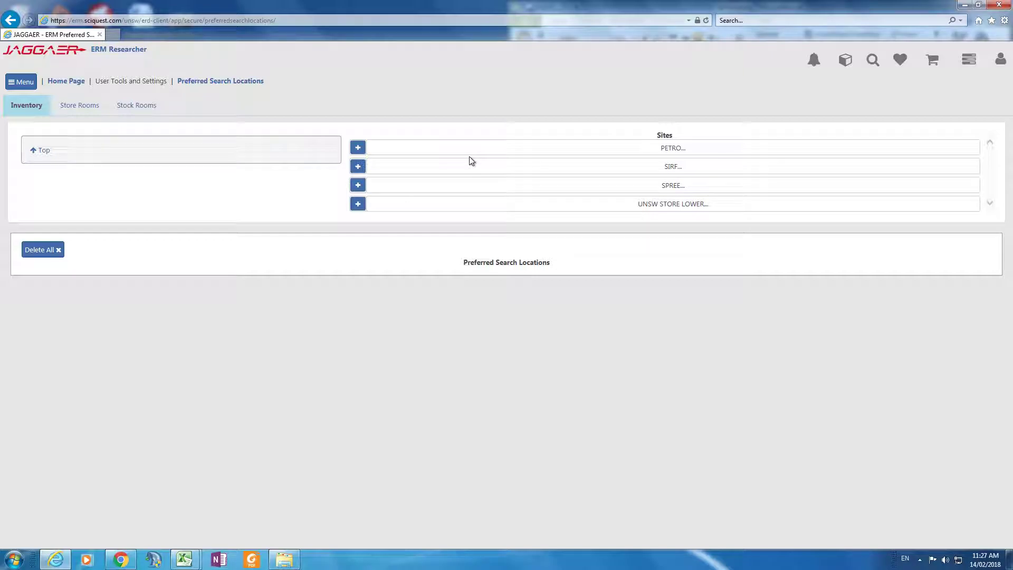
pyautogui.click(672, 189)
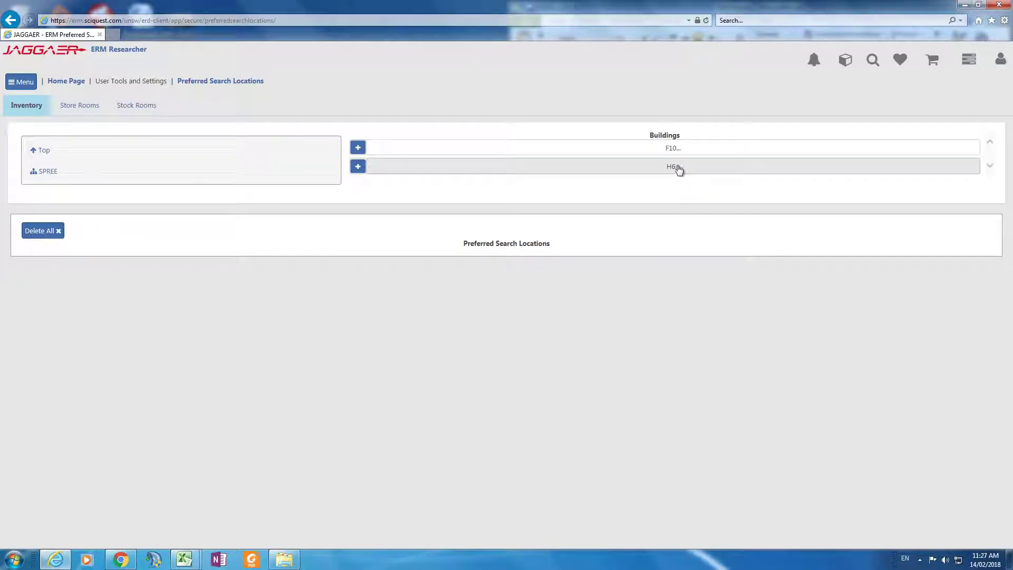
pyautogui.click(637, 170)
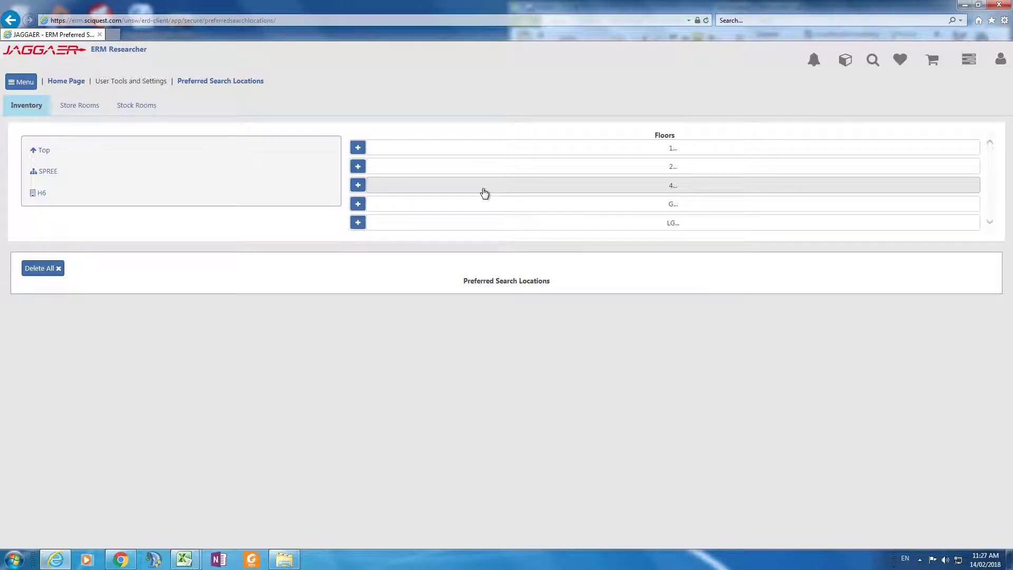
pyautogui.click(538, 186)
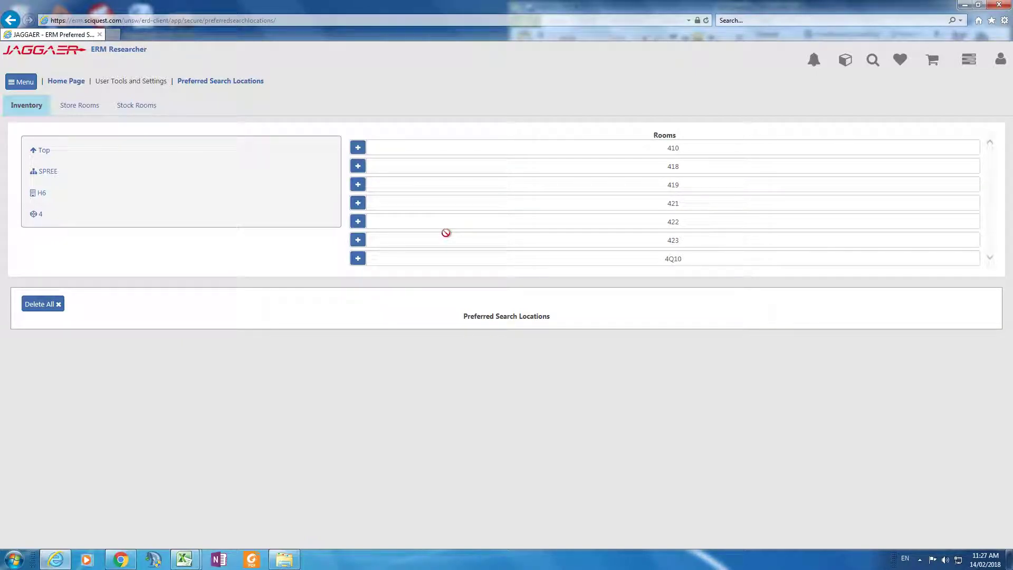
# - Return to the list of sites and add the whole SPREE site to the preferred inventory search locations
pyautogui.click(49, 172)
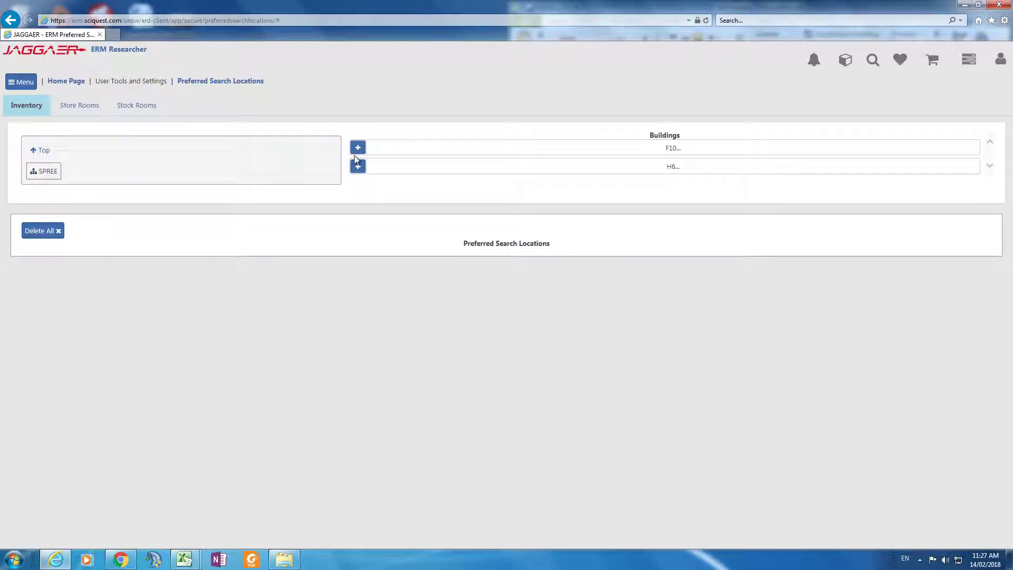
pyautogui.click(44, 151)
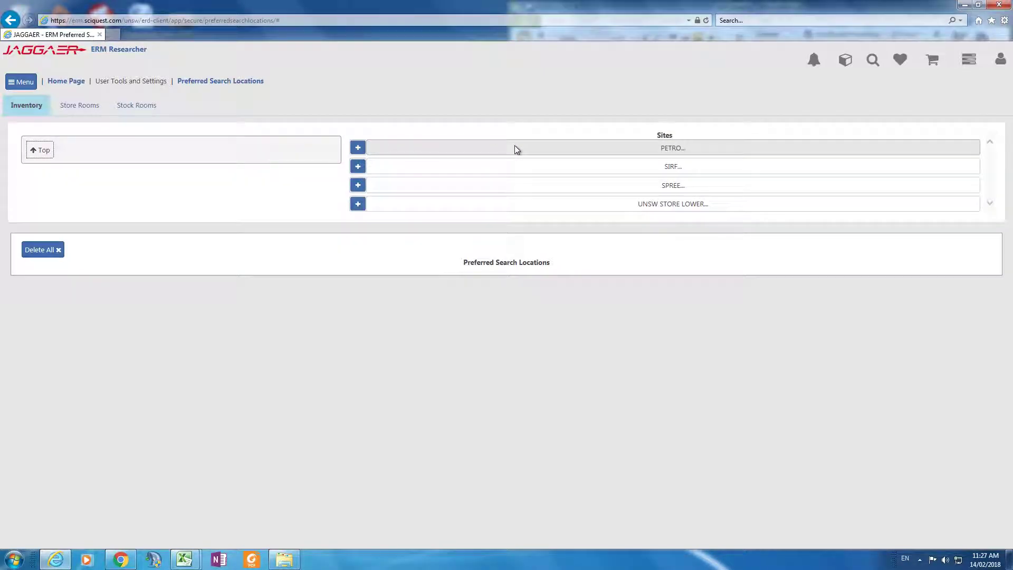
pyautogui.click(357, 185)
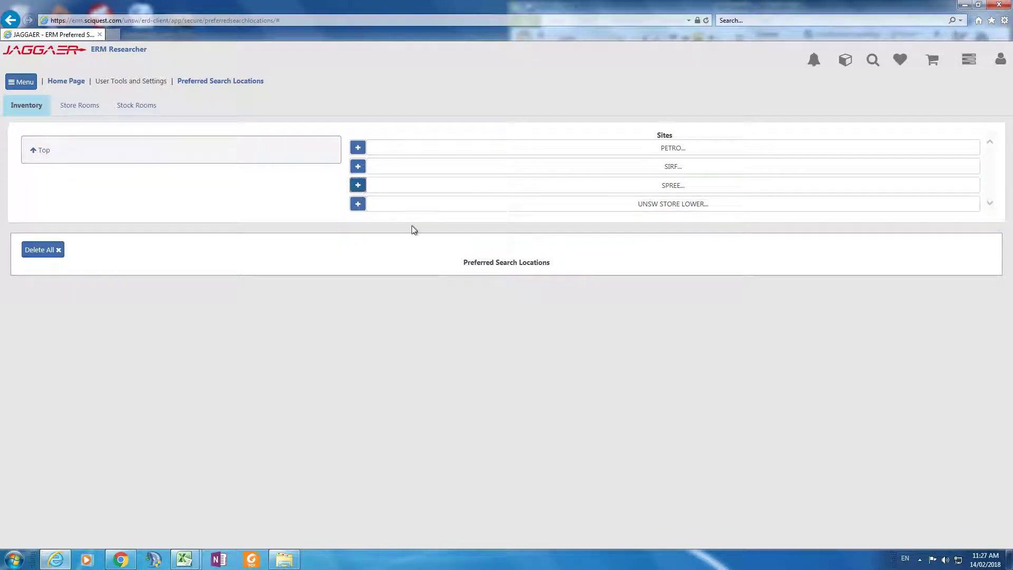
pyautogui.click(414, 232)
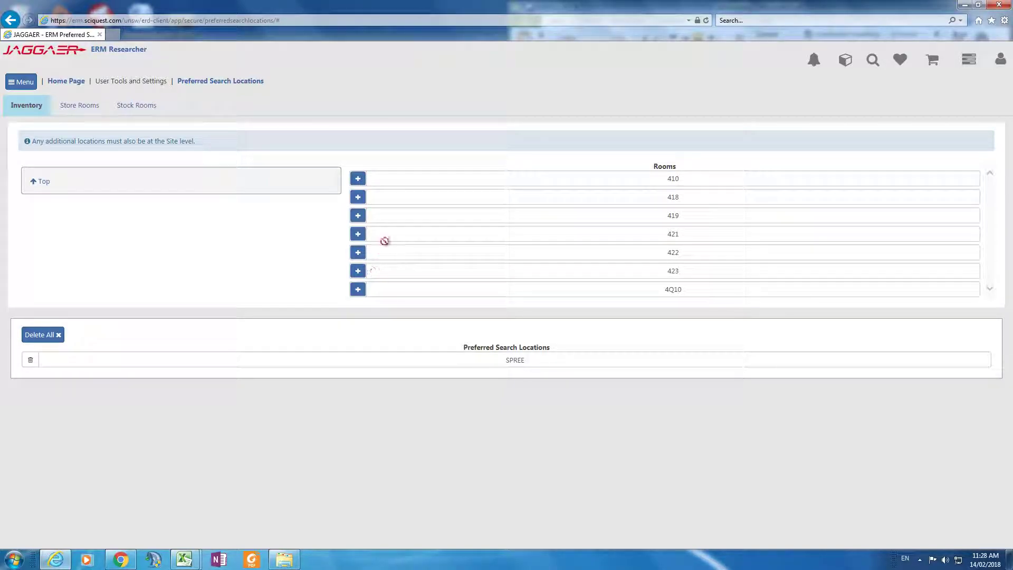
# - Add rooms 410, 418, 419, 421, 422, 423 and 4Q10 to the preferred search locations
pyautogui.click(359, 180)
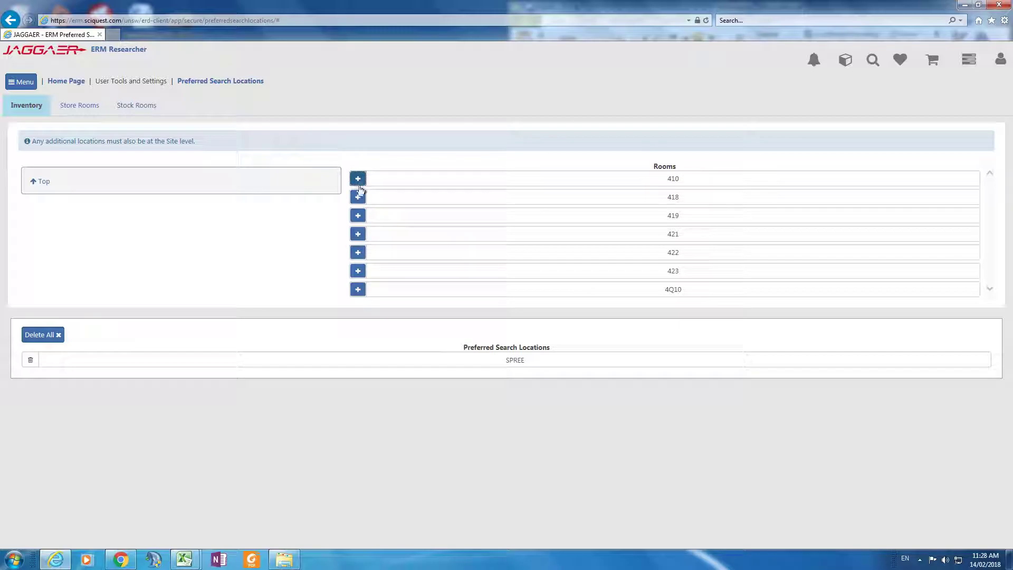
pyautogui.click(359, 219)
pyautogui.click(359, 234)
pyautogui.click(358, 254)
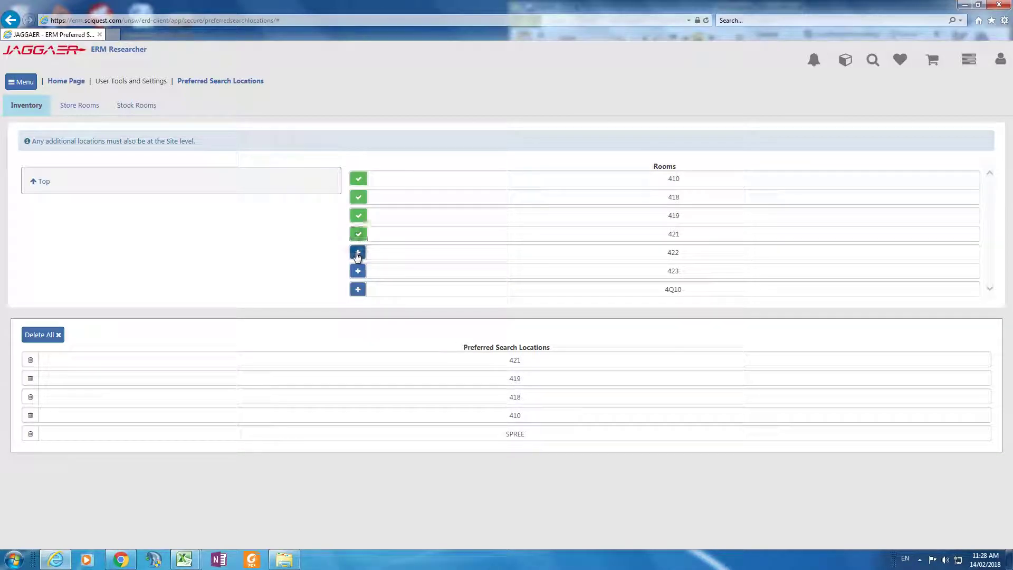
pyautogui.click(358, 291)
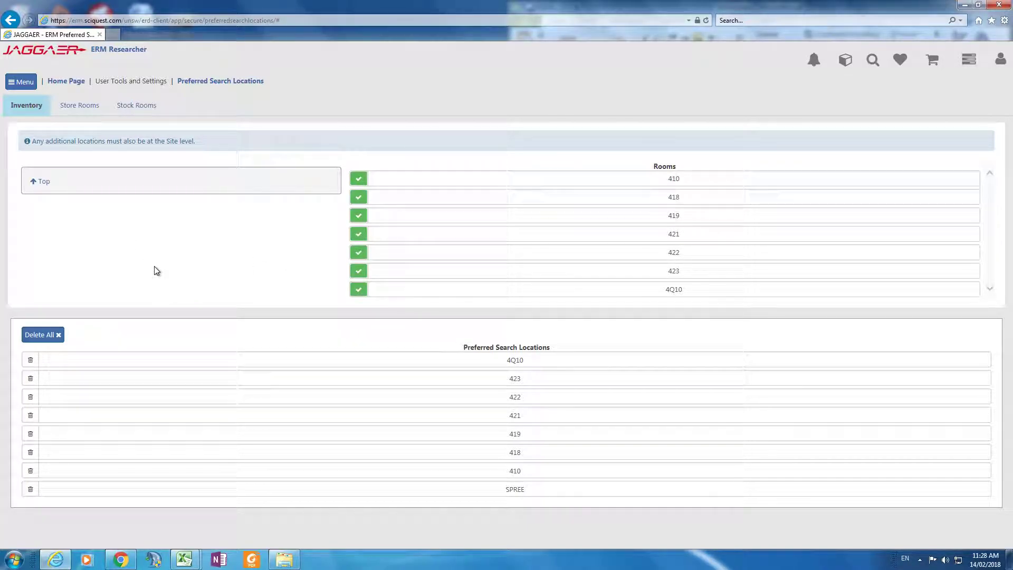
# - Open the Receiving Search Locations settings and browse to the rooms under SPREE>H6>4
pyautogui.click(1003, 67)
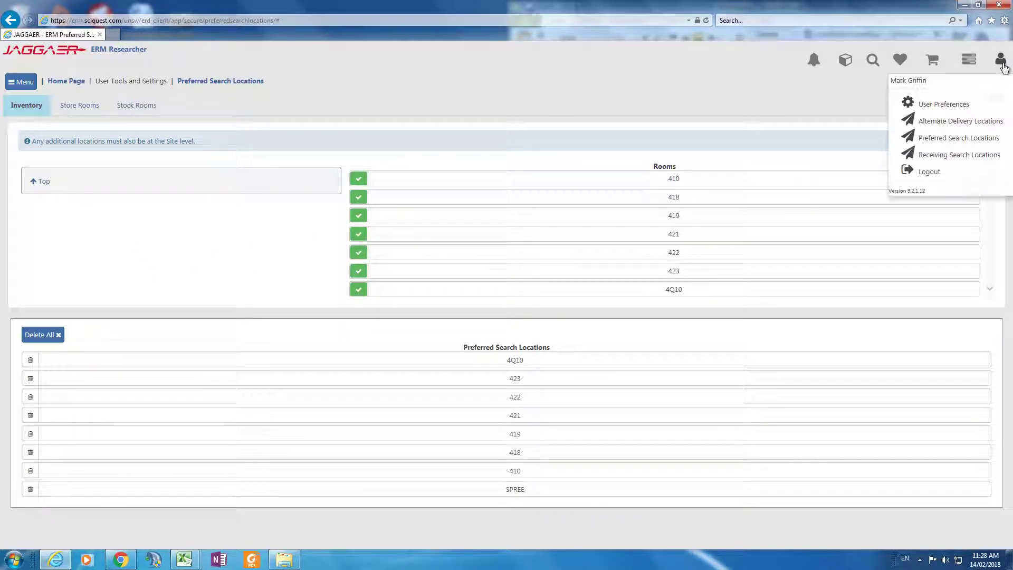
pyautogui.click(971, 158)
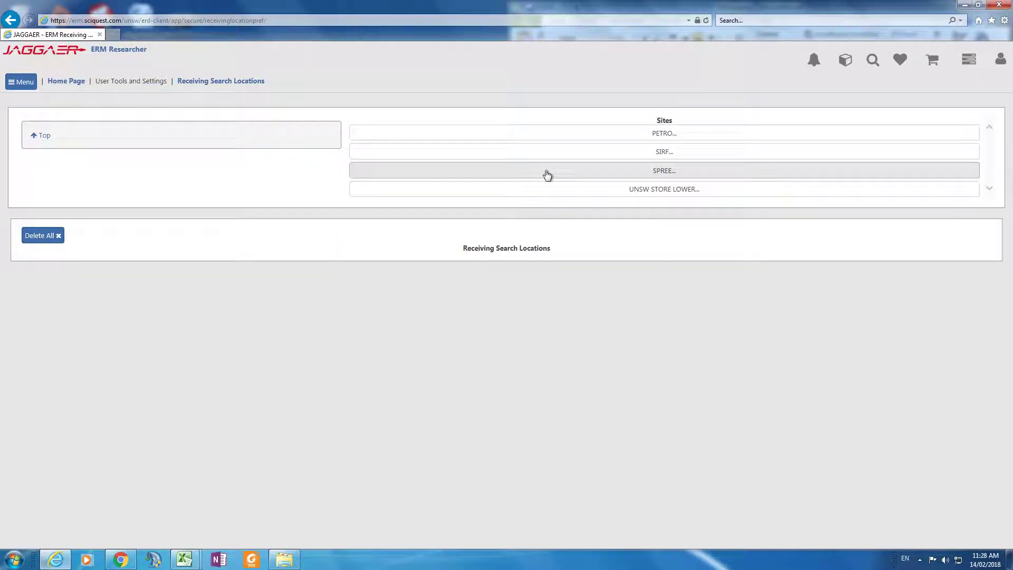
pyautogui.click(547, 172)
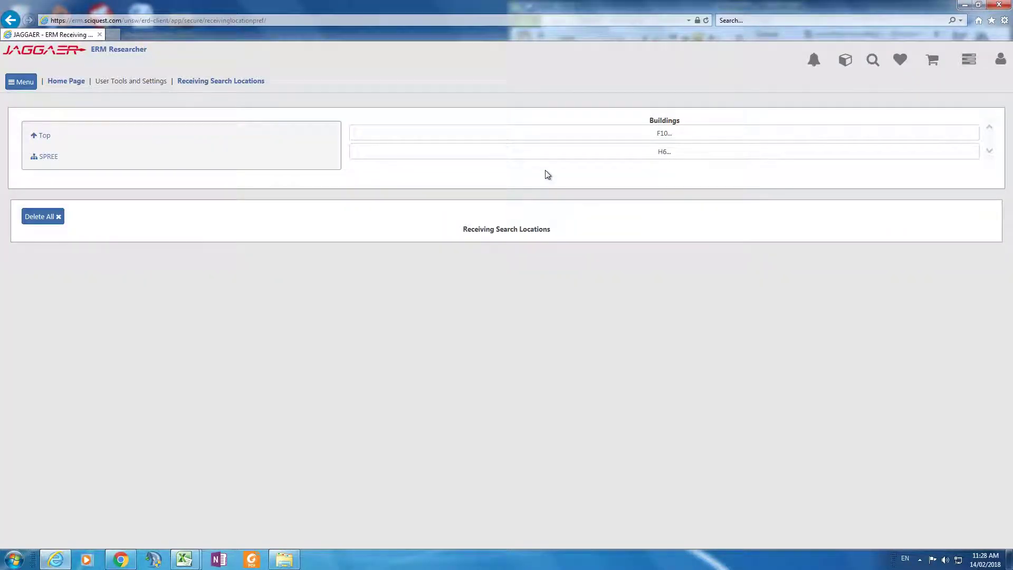
pyautogui.click(568, 154)
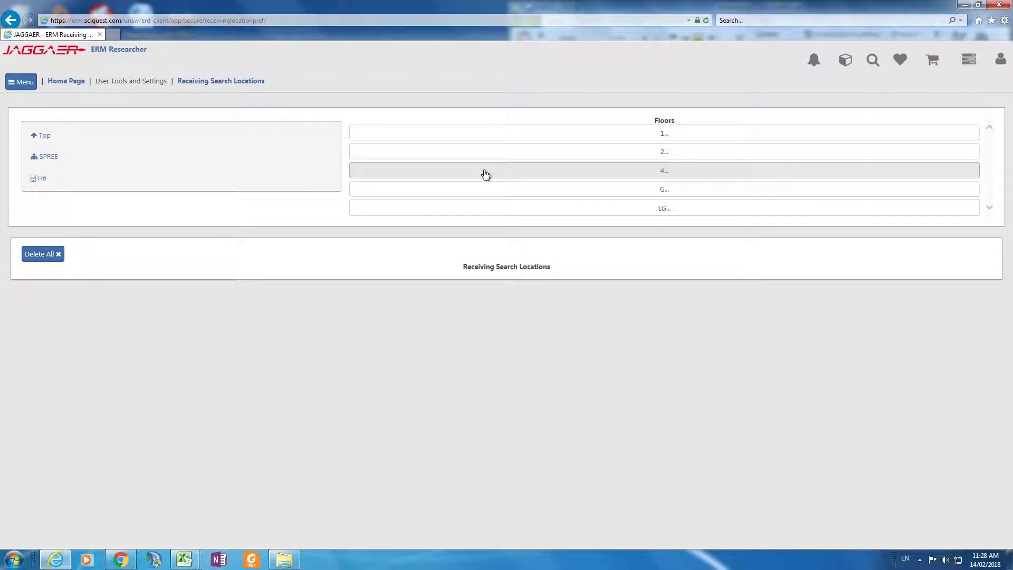
pyautogui.click(484, 170)
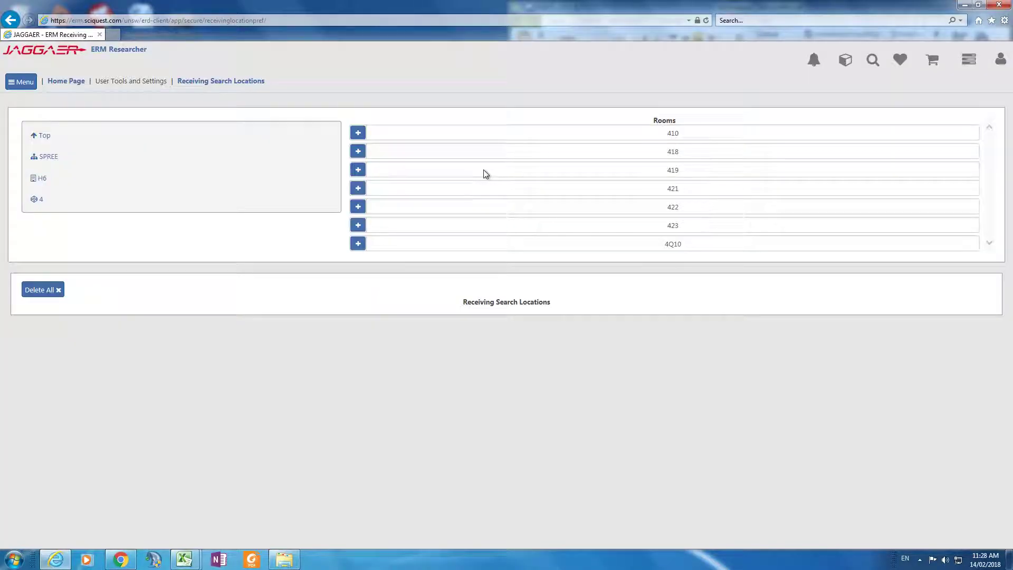
# - Add rooms 410, 418, 419, 421, 422, 423 and 4Q10 of SPREE>H6>4 as receiving search locations
pyautogui.click(358, 133)
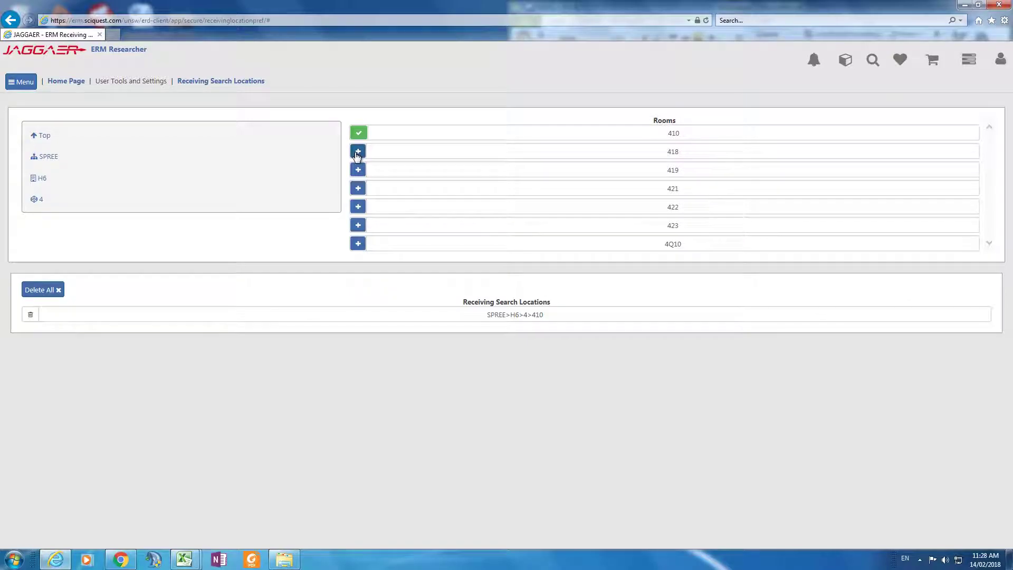
pyautogui.click(357, 151)
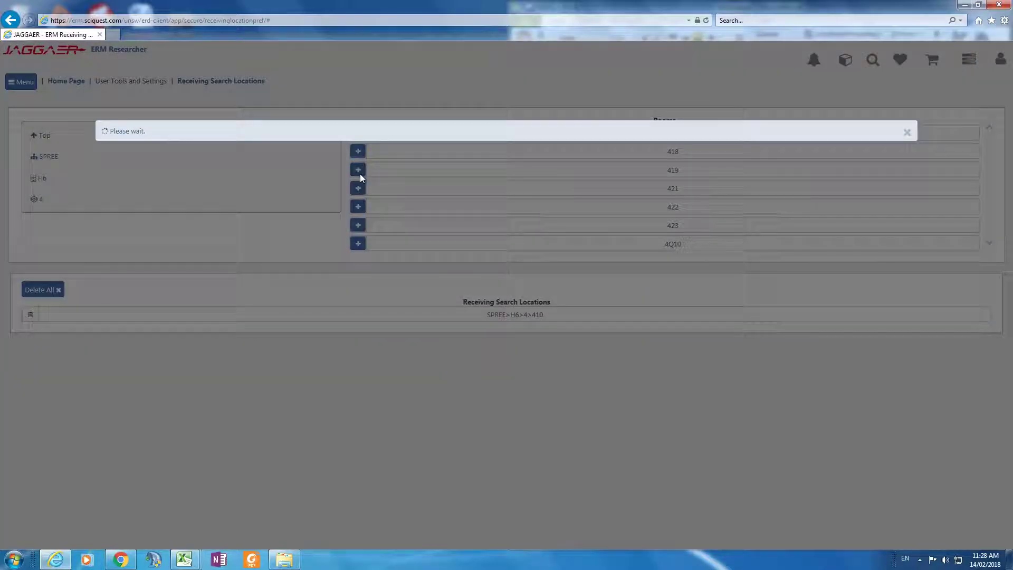
pyautogui.click(362, 189)
pyautogui.click(362, 191)
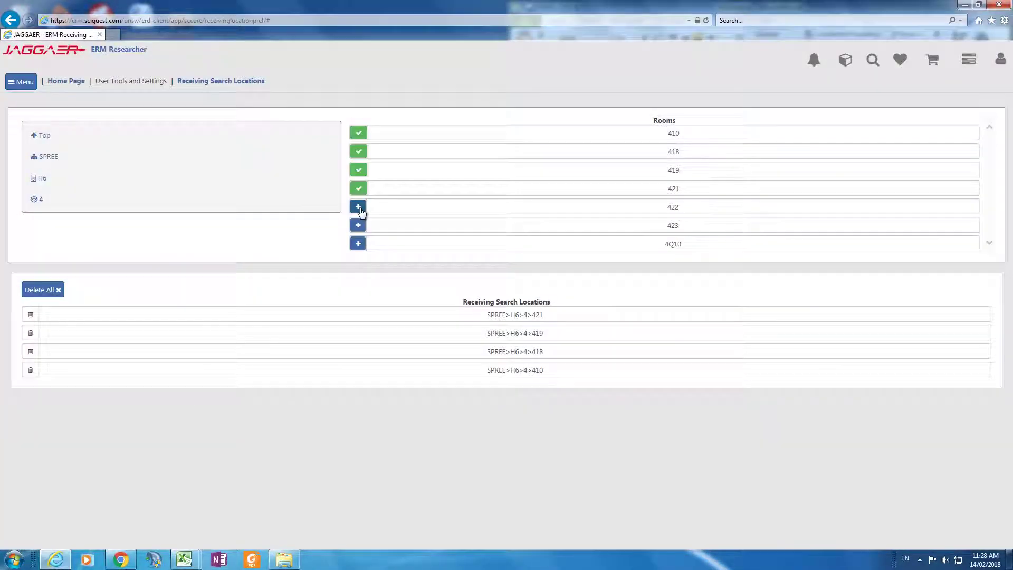
pyautogui.click(361, 210)
pyautogui.click(359, 226)
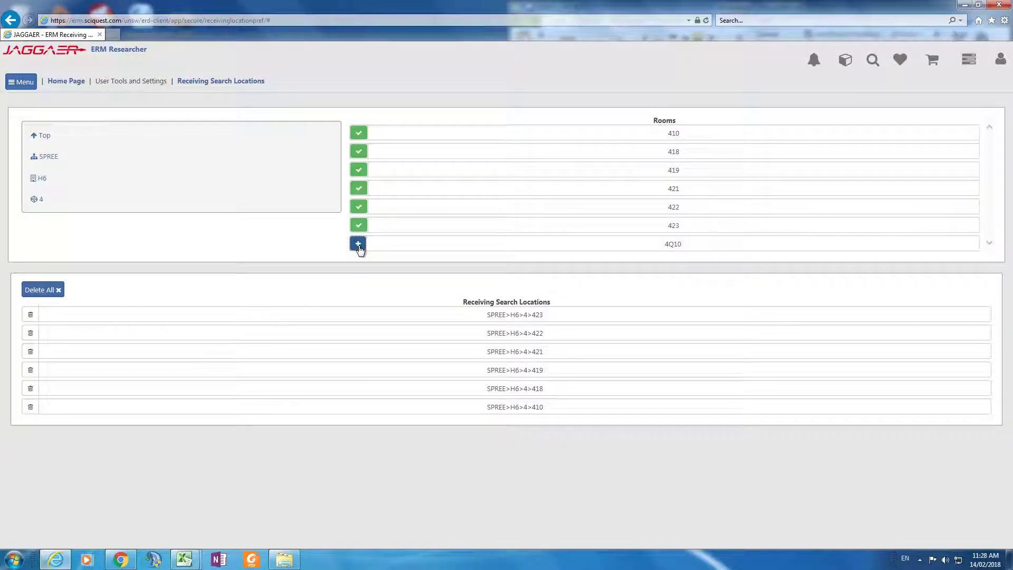
pyautogui.click(359, 245)
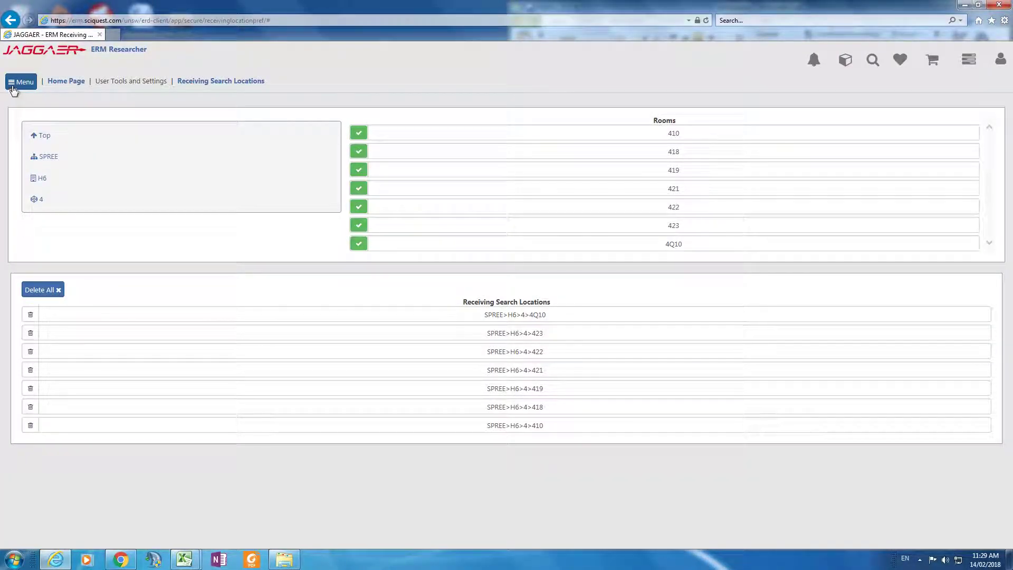
# - Return to Lab Inventory and view the locations available for a search, without choosing another one
pyautogui.click(1000, 59)
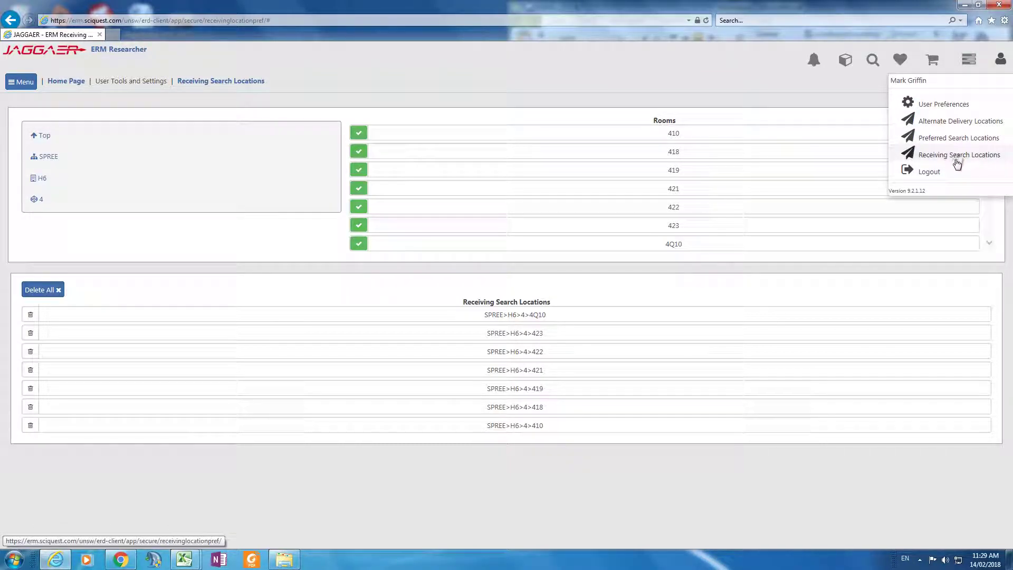
pyautogui.click(21, 82)
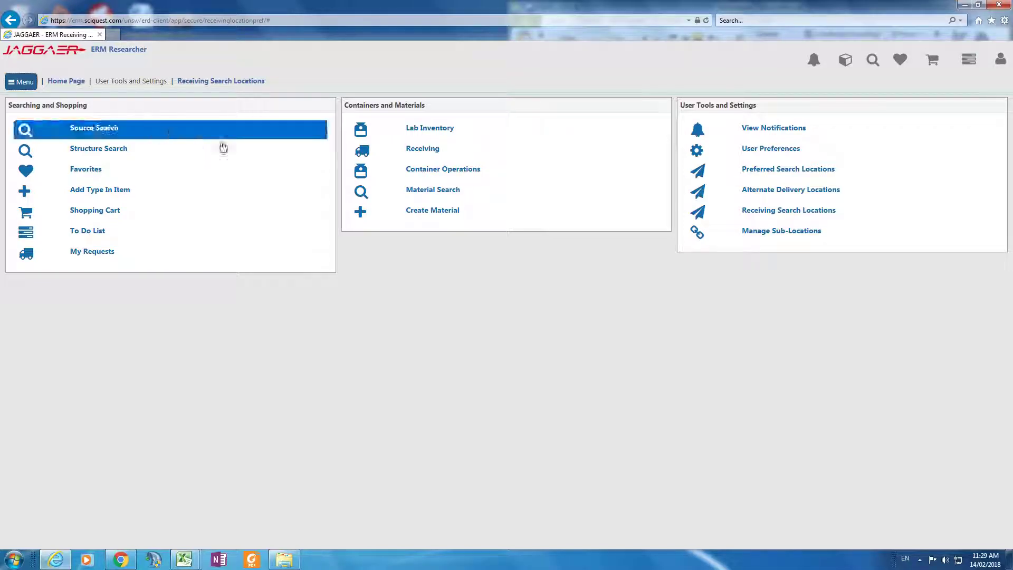
pyautogui.click(430, 135)
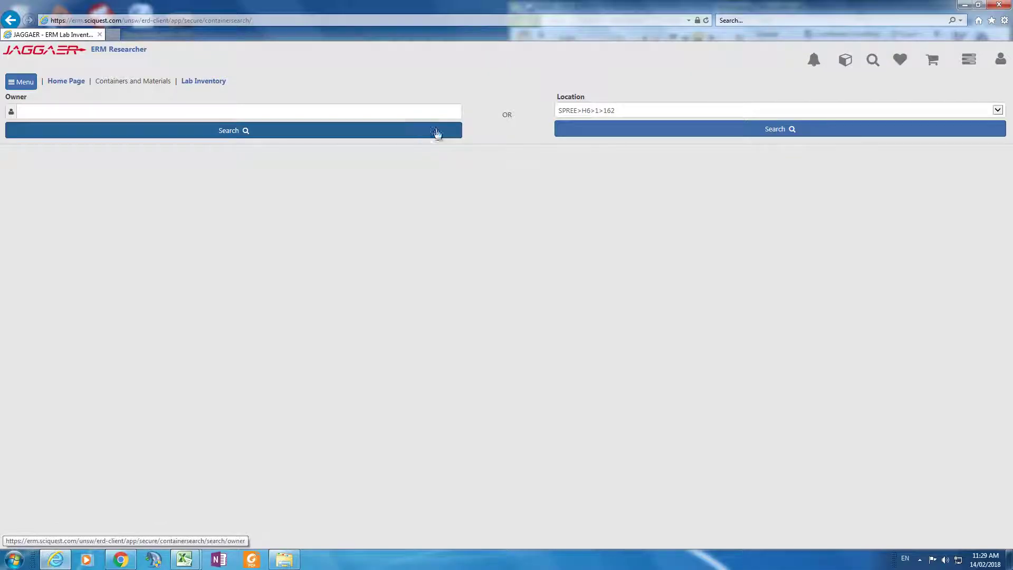
pyautogui.click(997, 110)
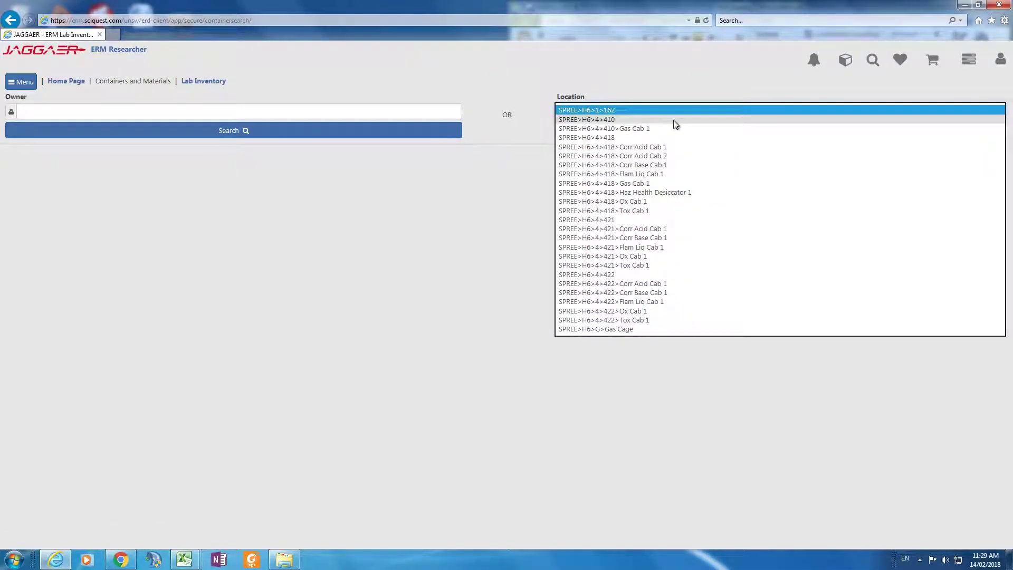
pyautogui.click(433, 255)
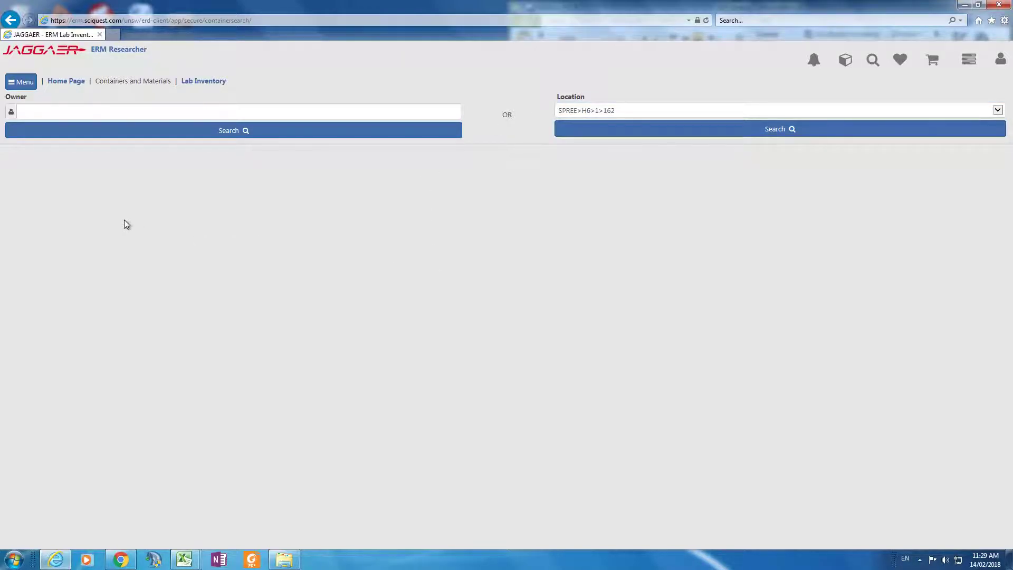